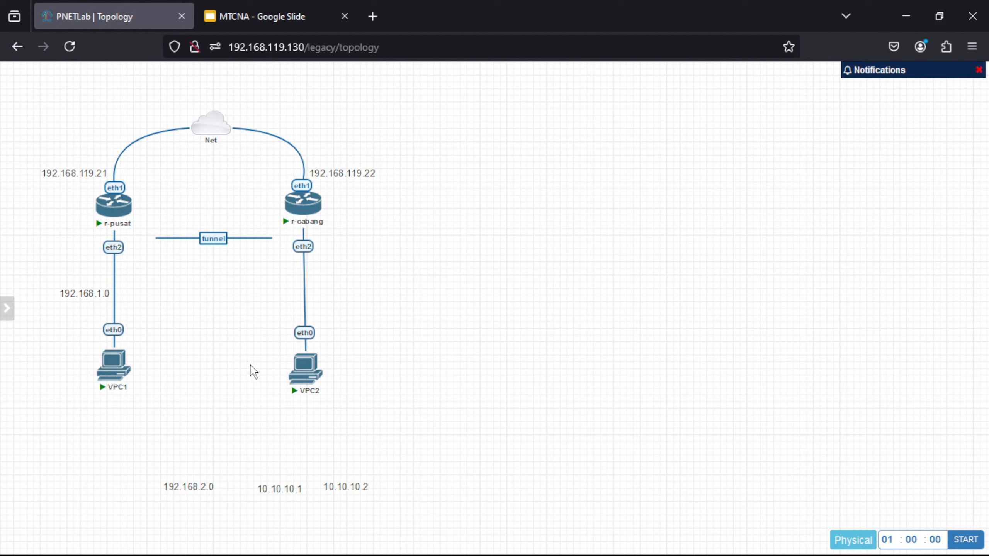
- Move the 192.168.2.0 label up beside the r-cabang eth2–VPC2 link on the canvas
drag(191, 488, 337, 293)
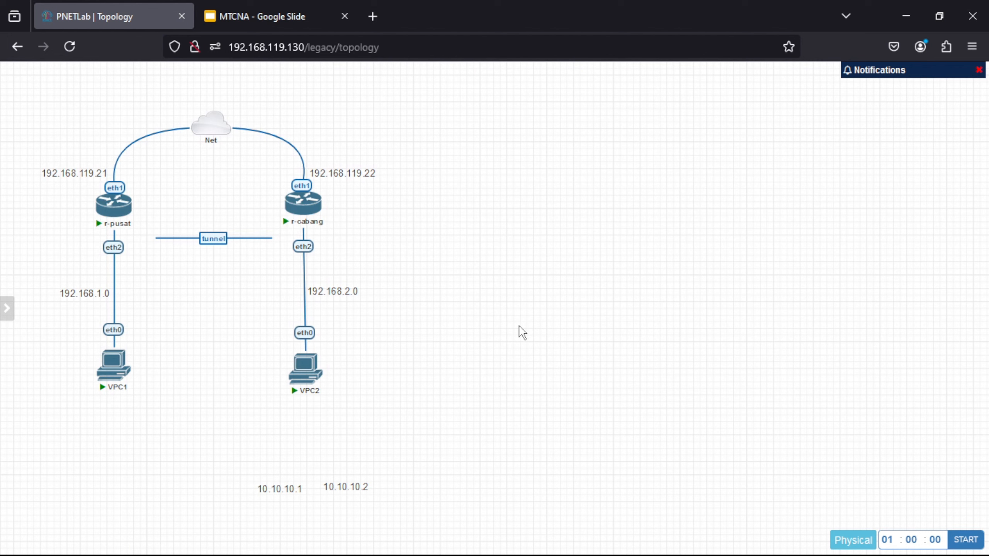
- On r-pusat, delete the bridge-for-eoip bridge and the EoIP tunnel interface
mouse_move(694, 550)
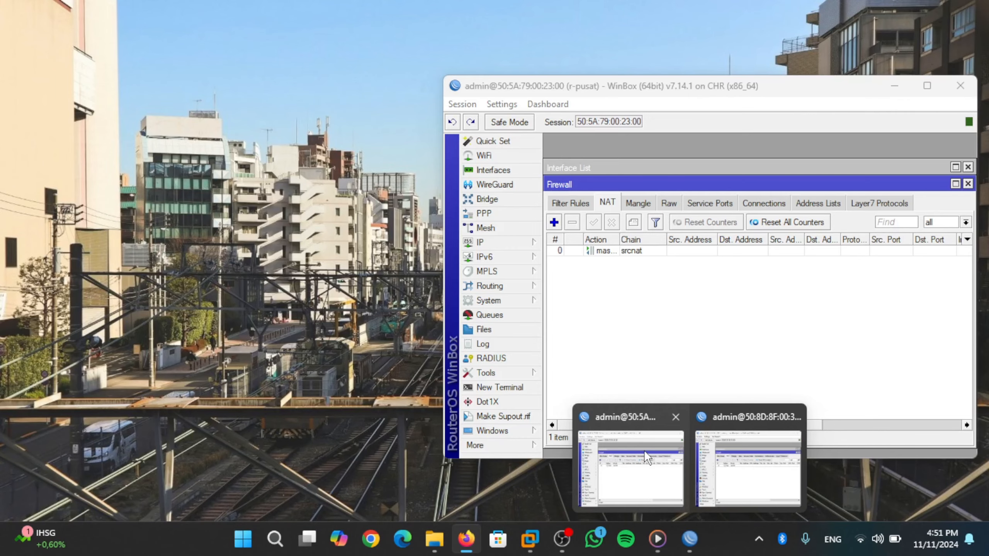
click(645, 450)
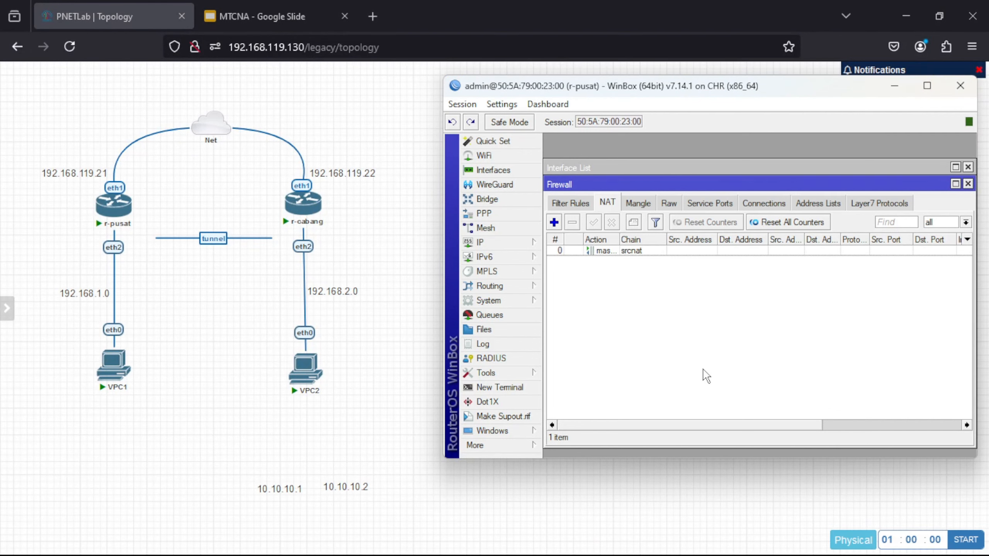
click(520, 174)
click(590, 235)
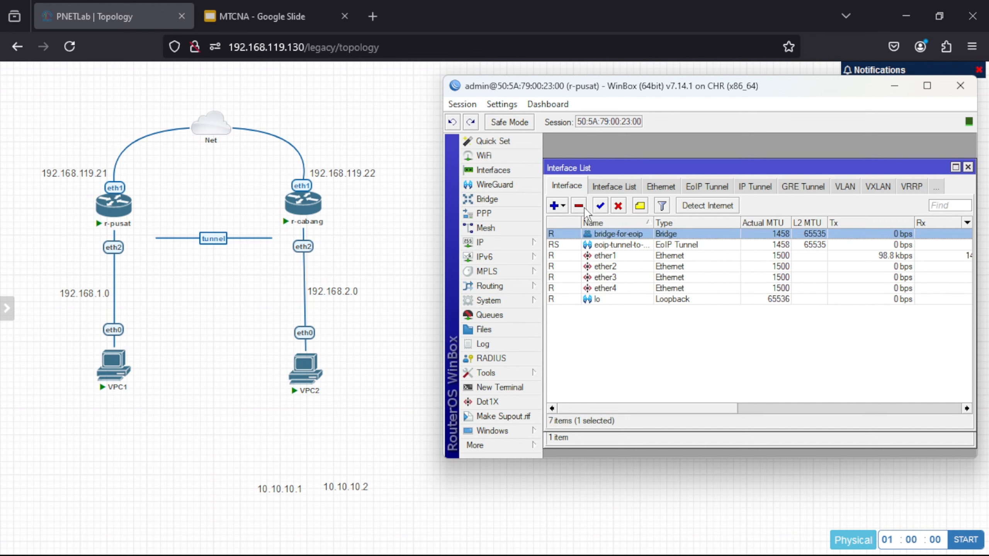
click(579, 205)
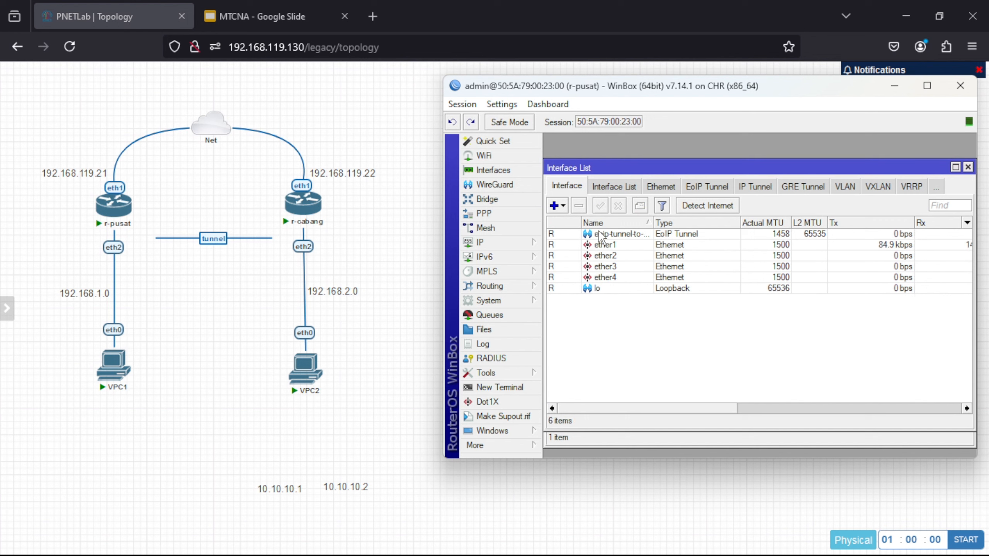
click(601, 235)
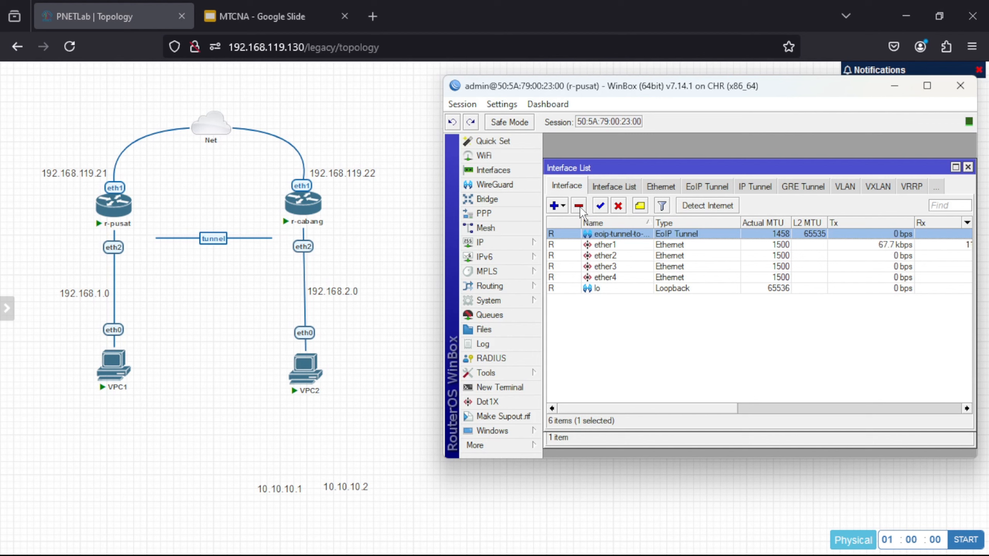
click(579, 205)
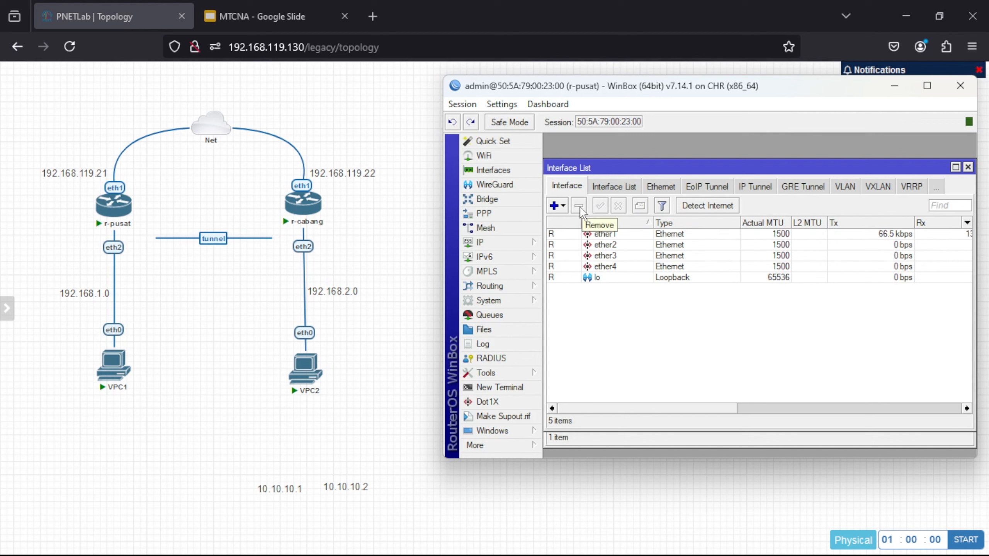
- Delete the 192.168.1.3/24 address from r-pusat's IP address list
click(516, 242)
click(592, 182)
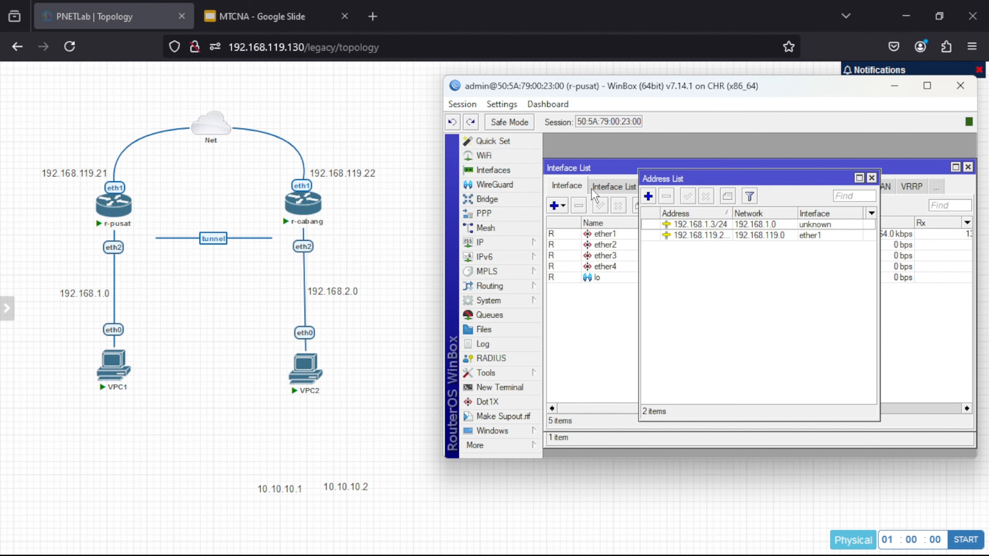
click(682, 225)
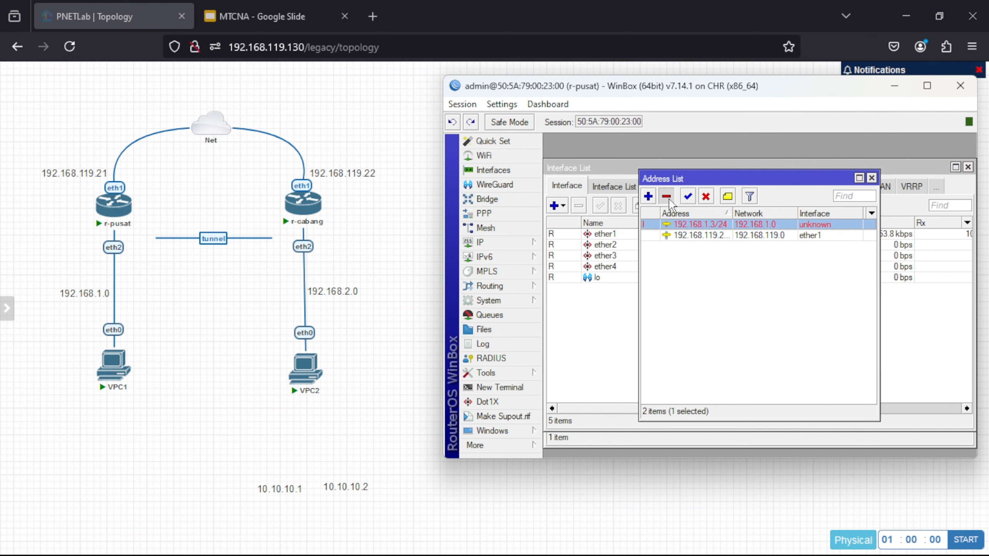
click(669, 198)
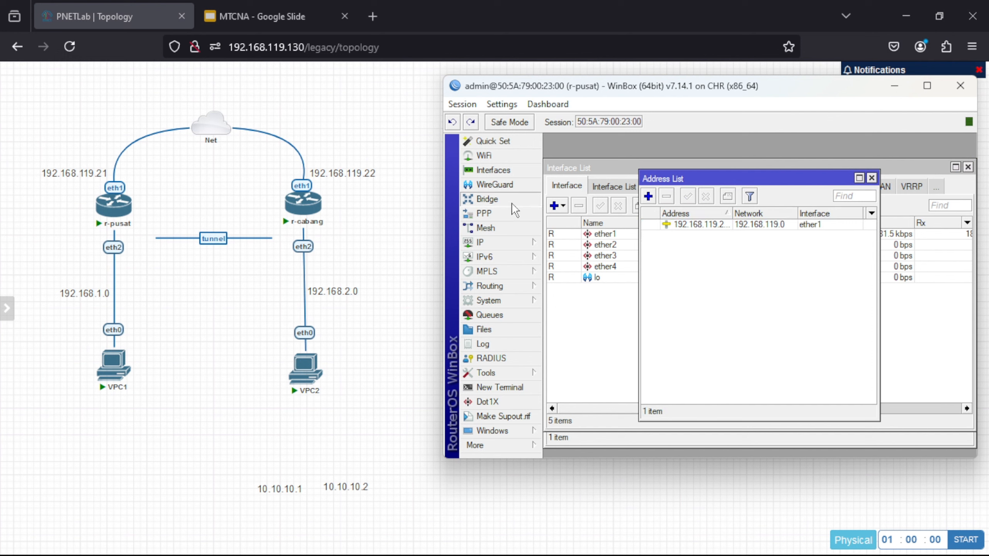
- Bring up r-pusat's PPP interface list
click(506, 188)
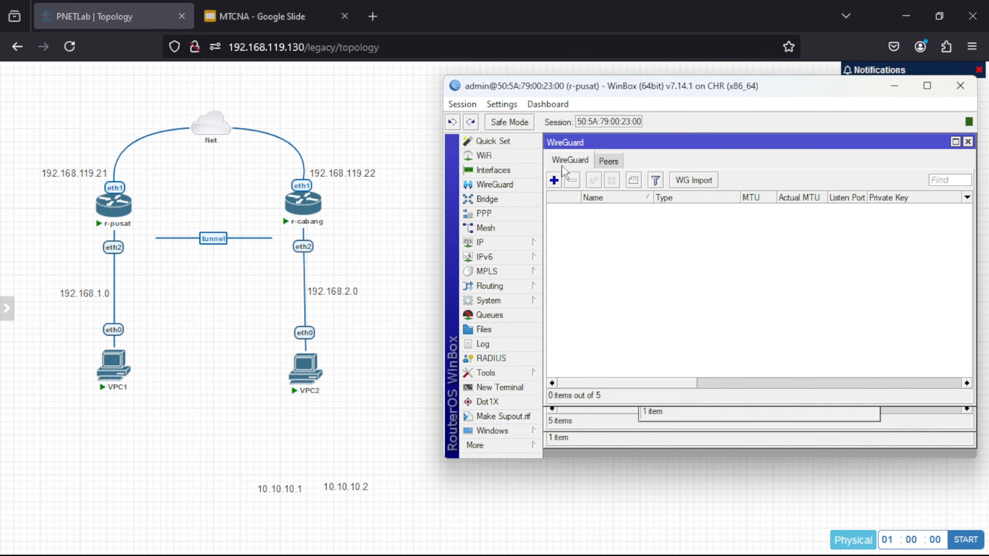
click(507, 213)
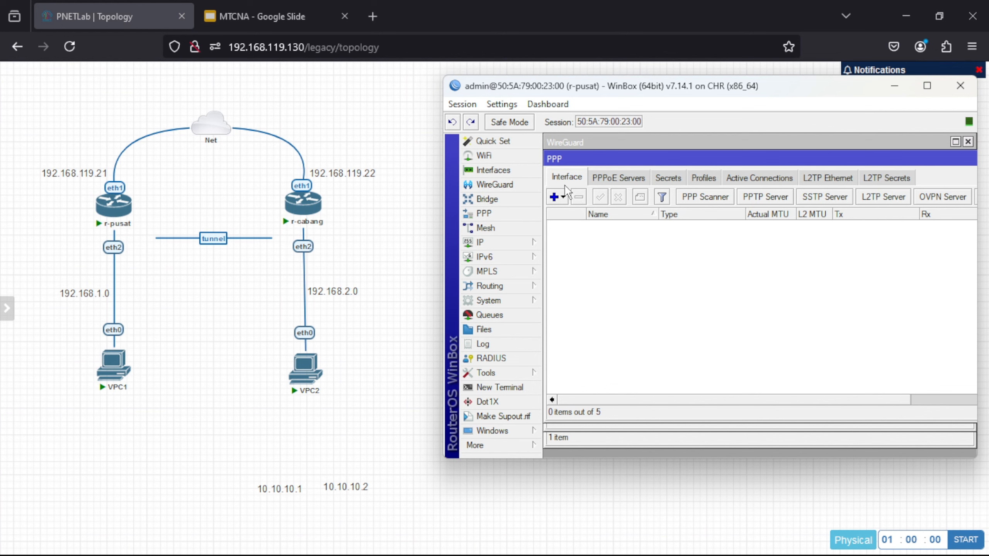
mouse_move(661, 546)
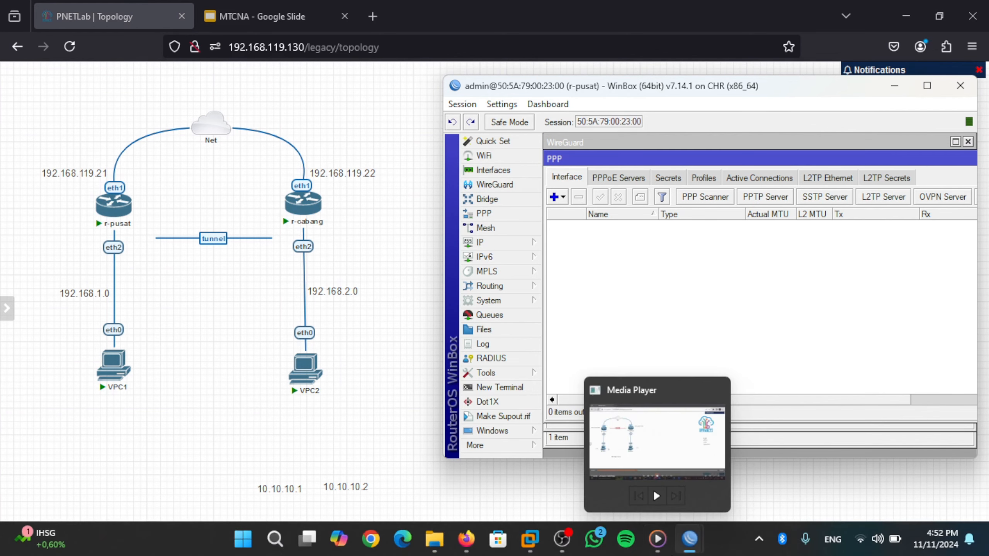
mouse_move(689, 539)
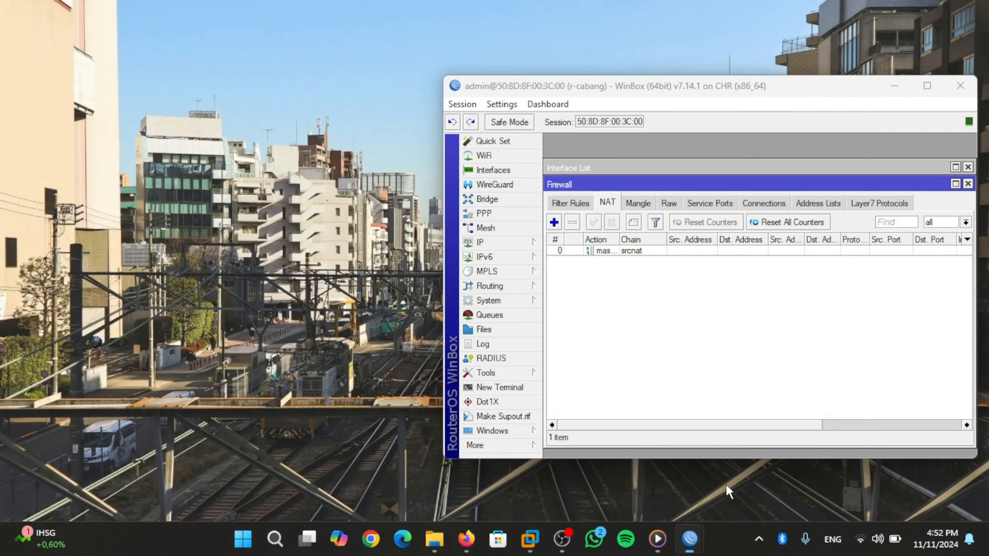
- On r-cabang, delete the bridge-for-eoip bridge and the EoIP tunnel interface
click(727, 484)
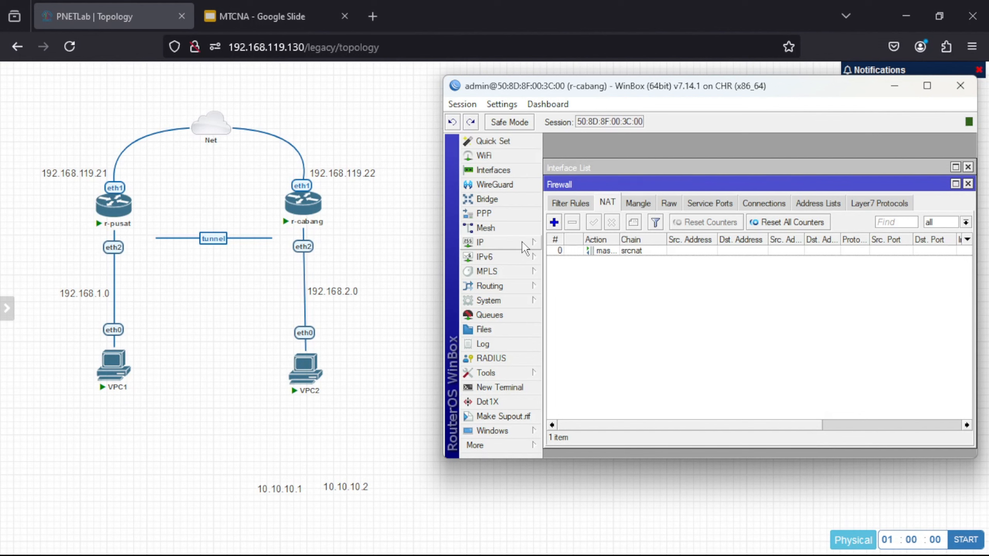
click(501, 171)
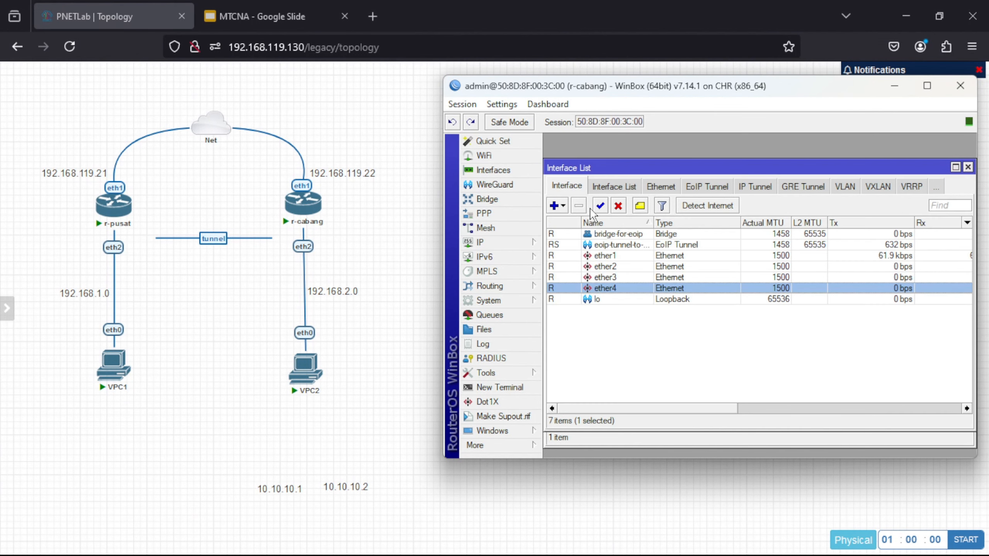
click(608, 235)
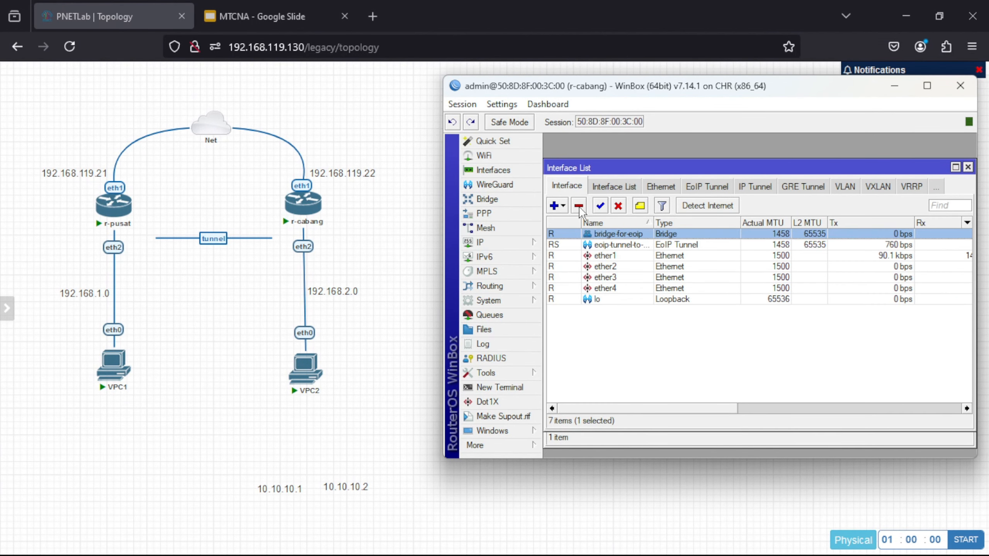
click(579, 206)
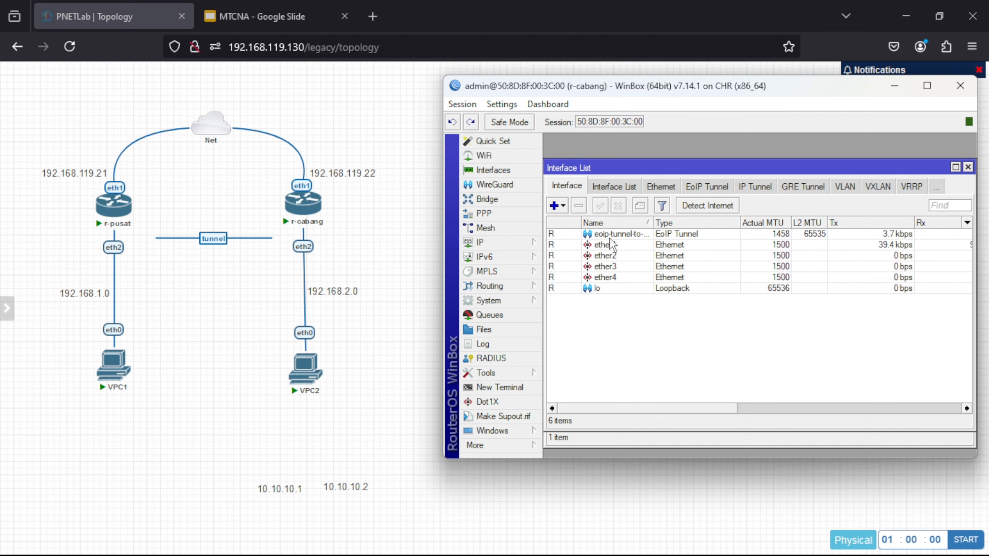
click(610, 234)
click(579, 206)
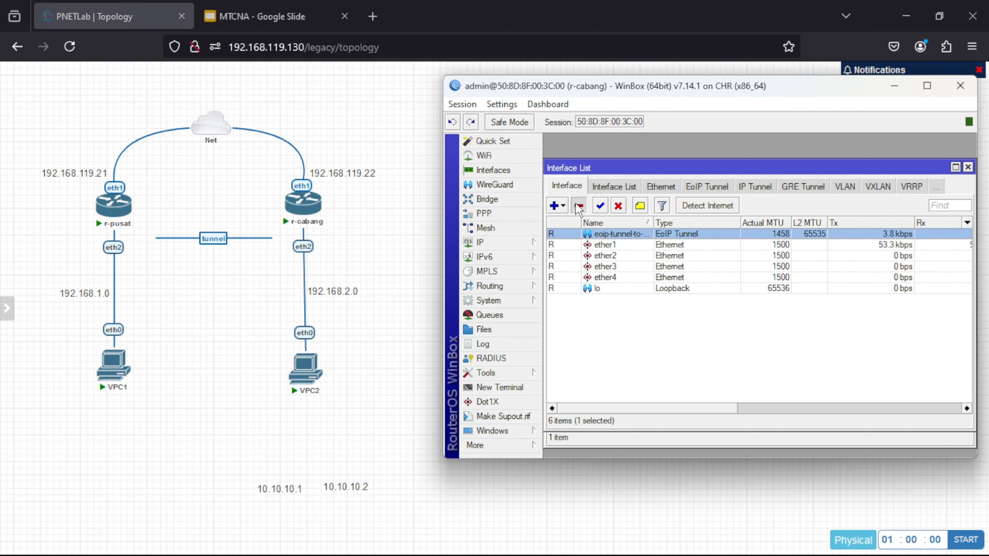
- Delete r-cabang's 192.168.1.4/24 address and return to the PNETLab topology
click(518, 244)
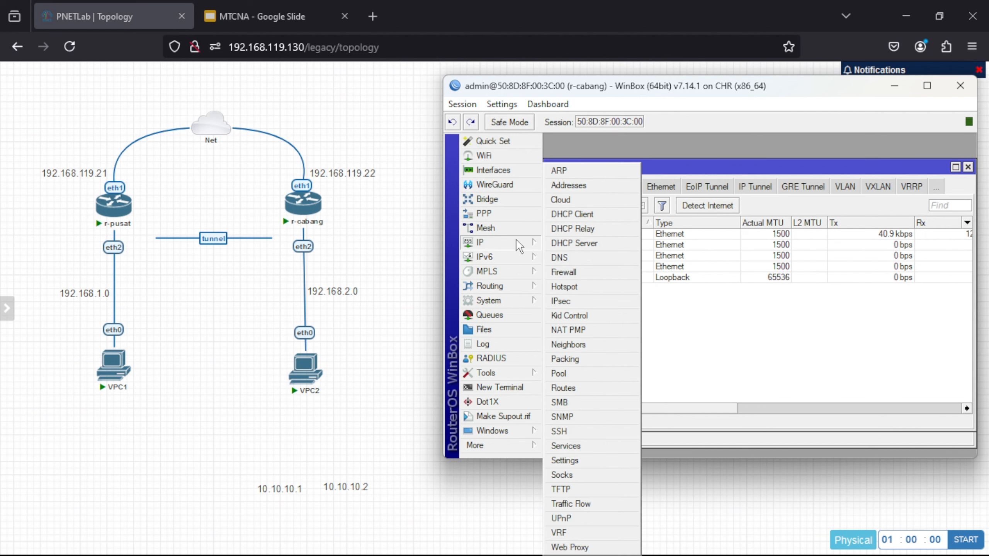
click(584, 183)
click(678, 226)
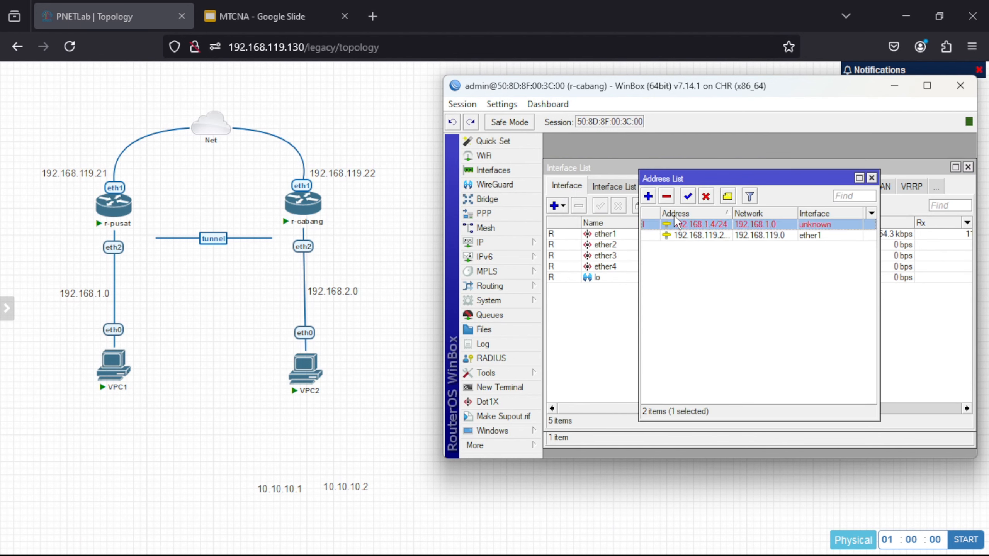
click(666, 196)
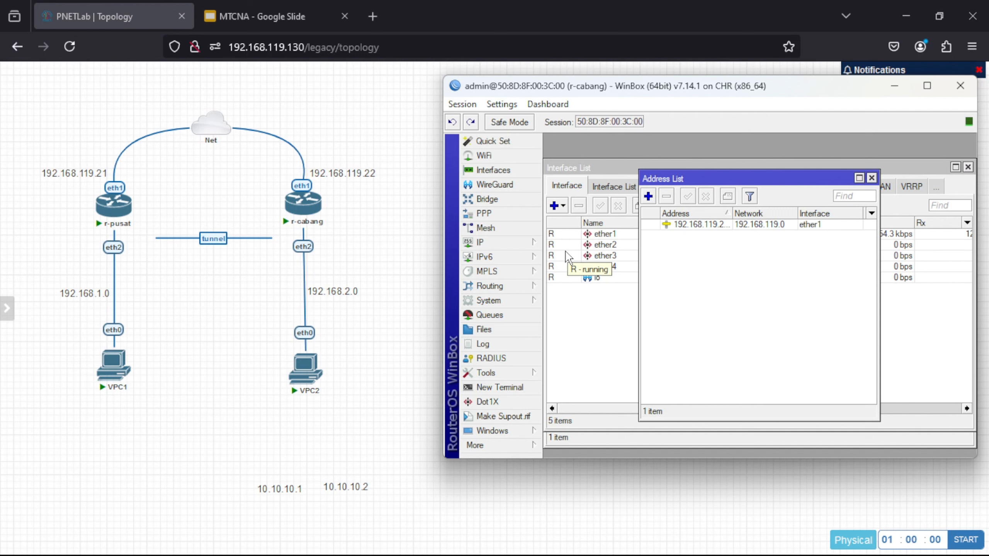
click(396, 326)
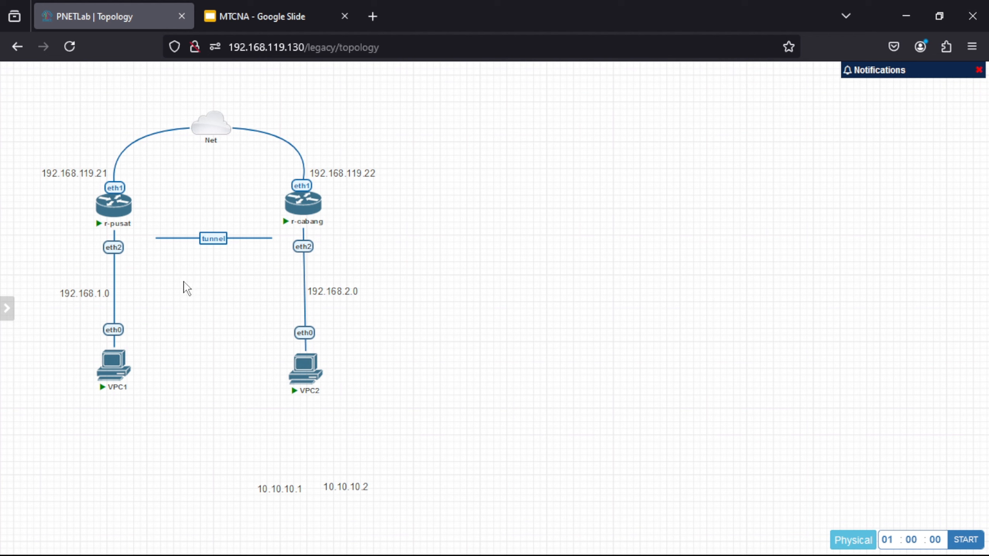
mouse_move(113, 191)
mouse_move(658, 555)
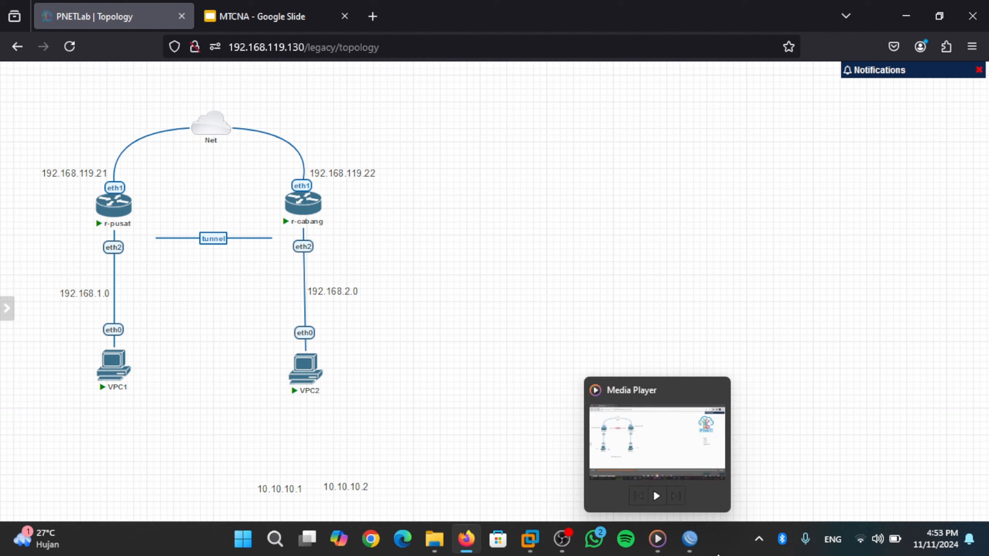
mouse_move(690, 551)
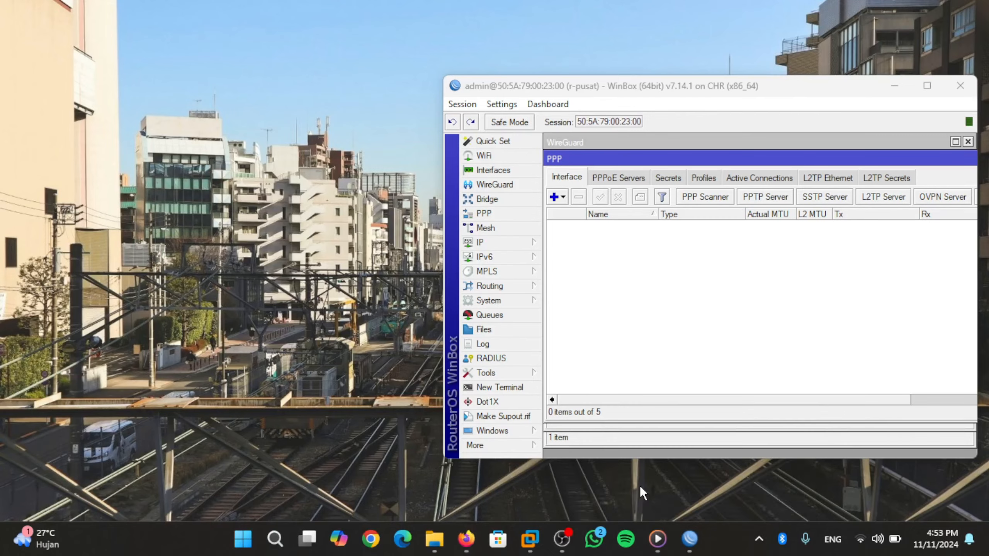
- On r-pusat, add address 192.168.1.1/24 to interface ether2
click(640, 488)
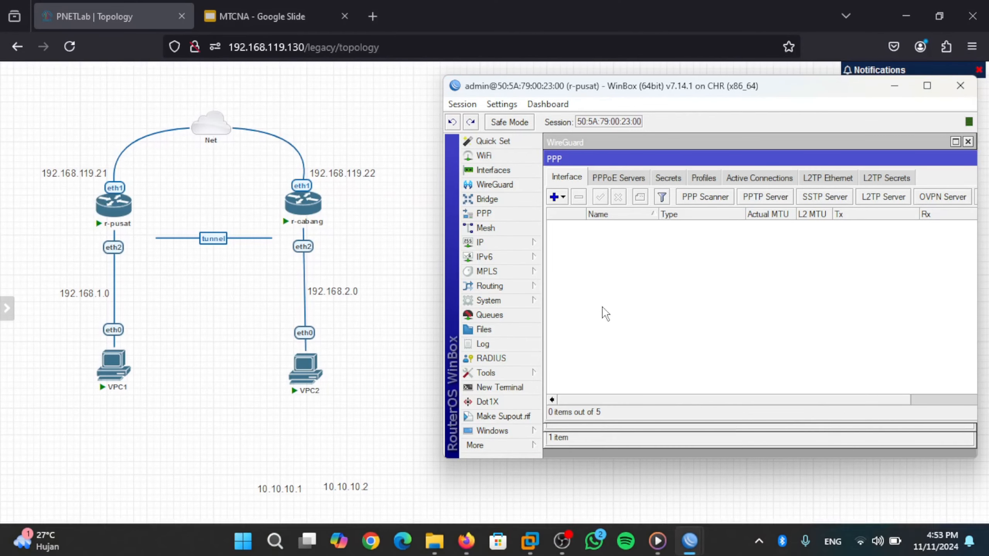
click(520, 240)
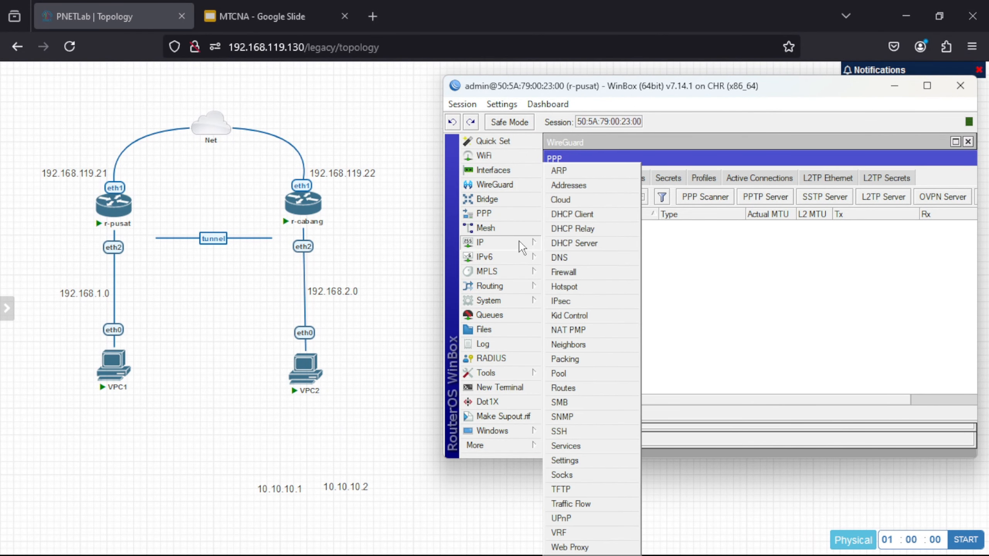
click(575, 185)
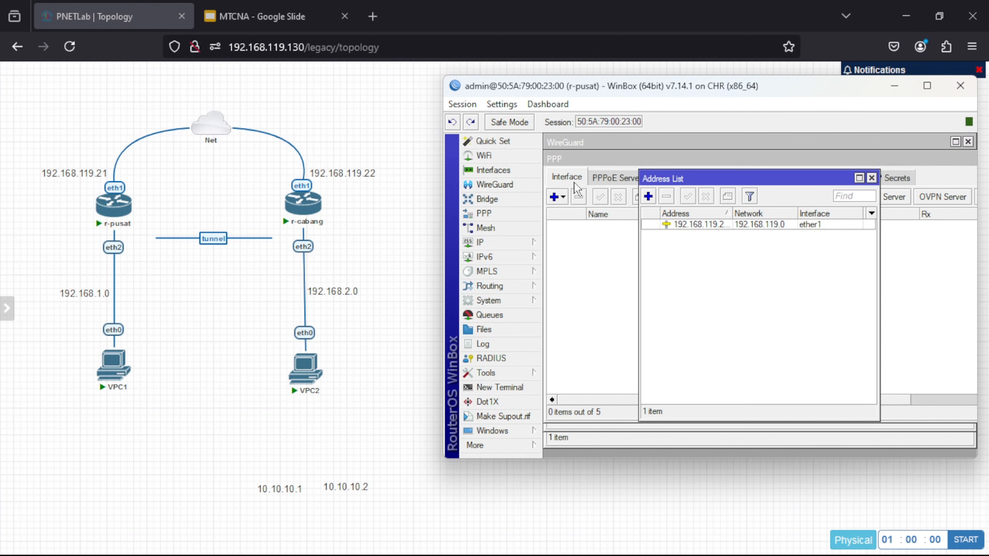
click(648, 198)
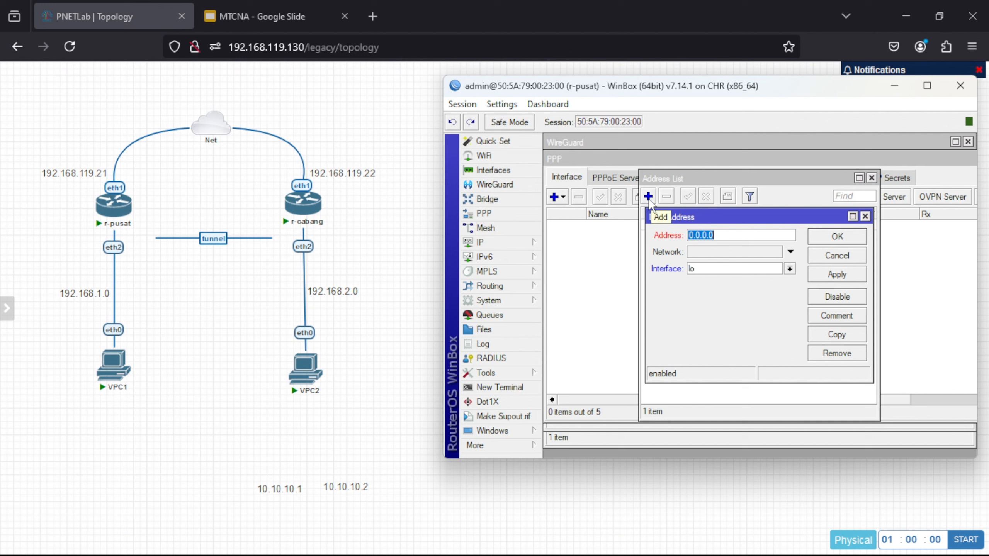
click(738, 236)
key(BackSpace)
key(BackSpace)
key(BackSpace)
key(BackSpace)
key(BackSpace)
key(BackSpace)
key(BackSpace)
text(192.16)
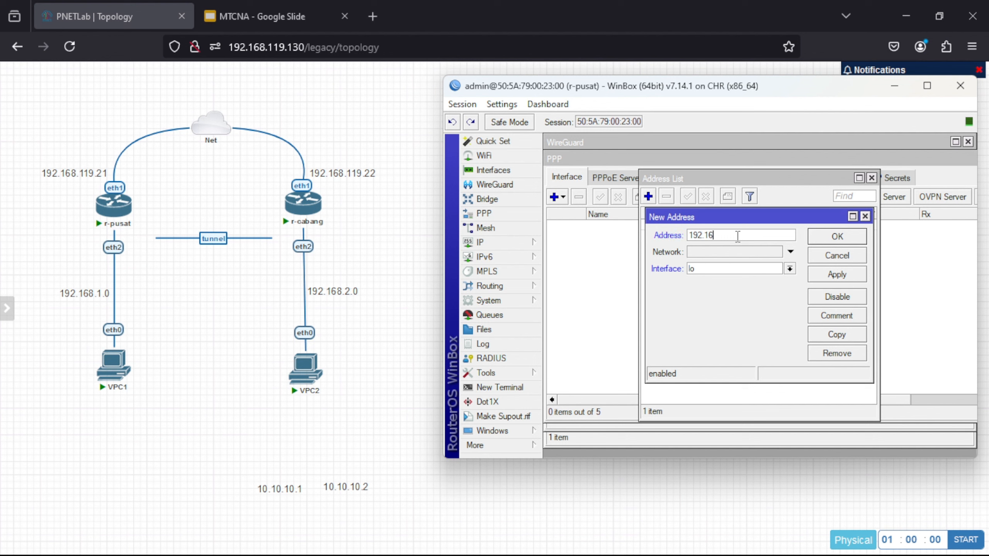
text(8.1.1/24)
click(763, 272)
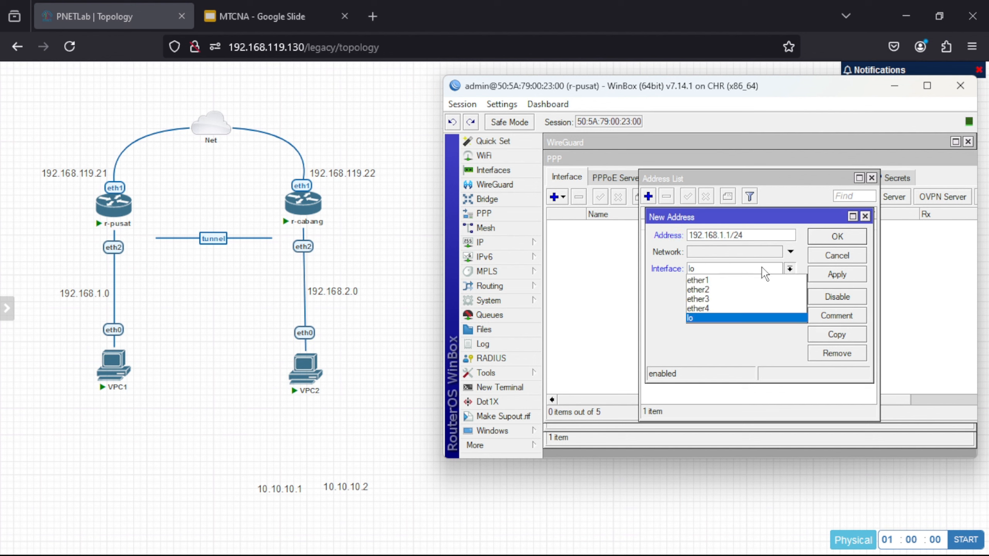
click(750, 288)
click(831, 275)
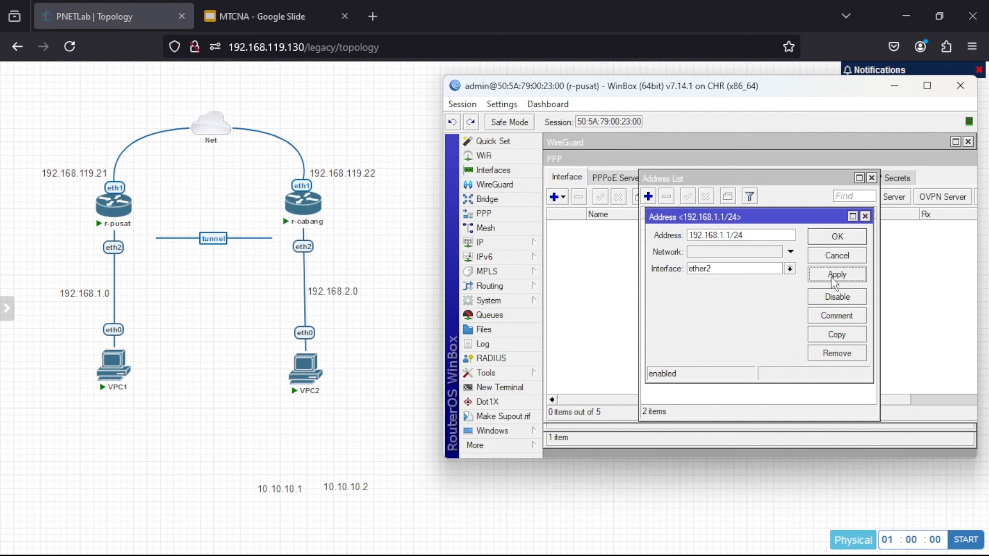
click(833, 241)
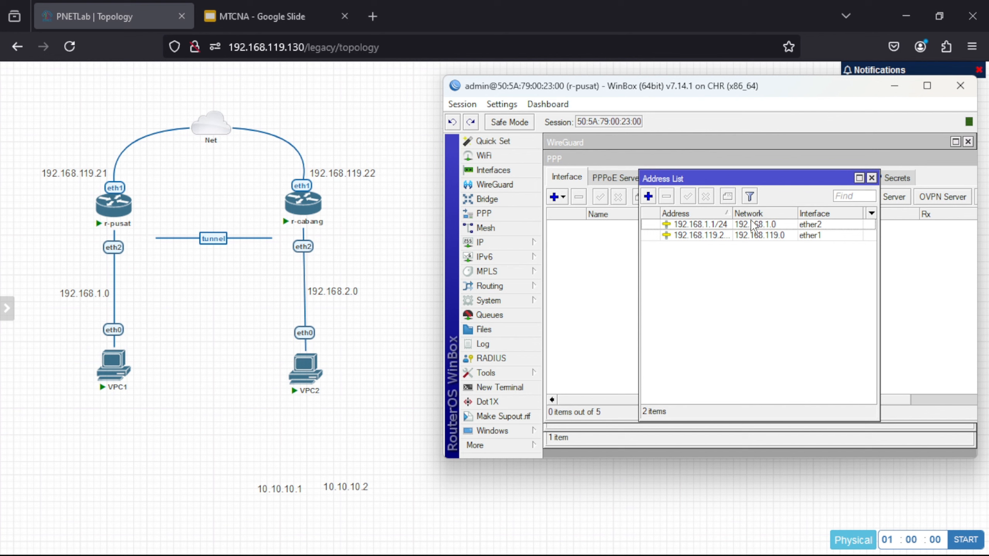
click(532, 247)
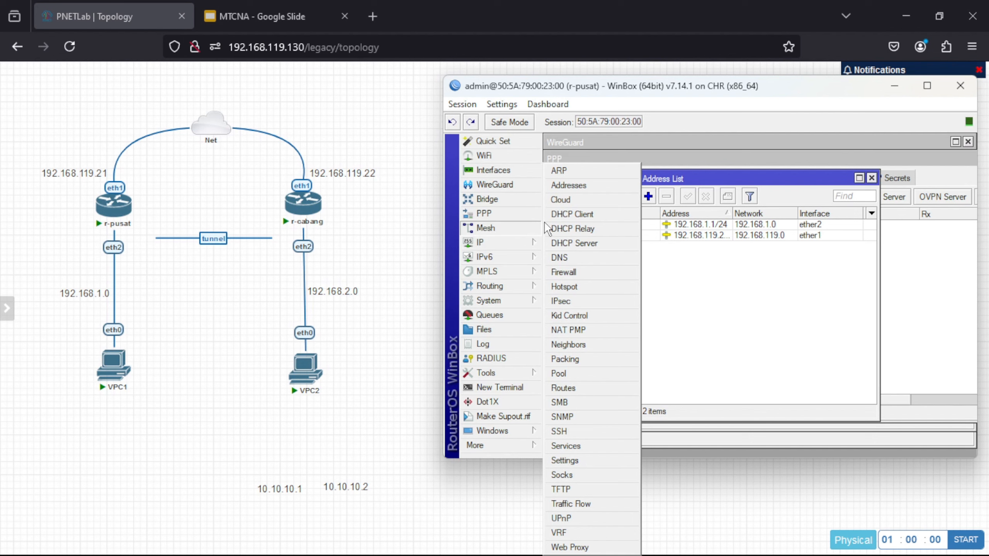
- Run DHCP Setup on ether2 with gateway 192.168.1.1, DNS 8.8.8.8 and default pool and lease
click(575, 243)
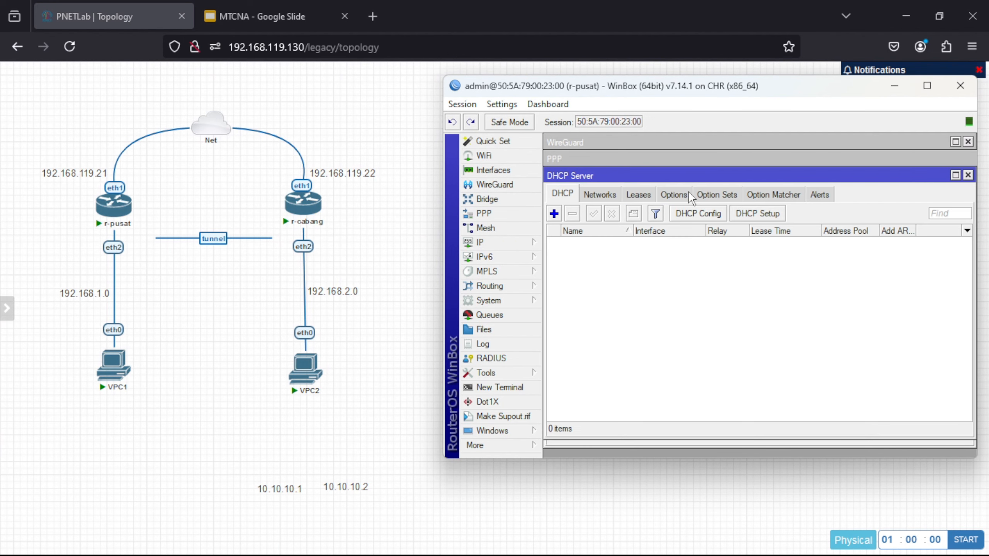
click(766, 214)
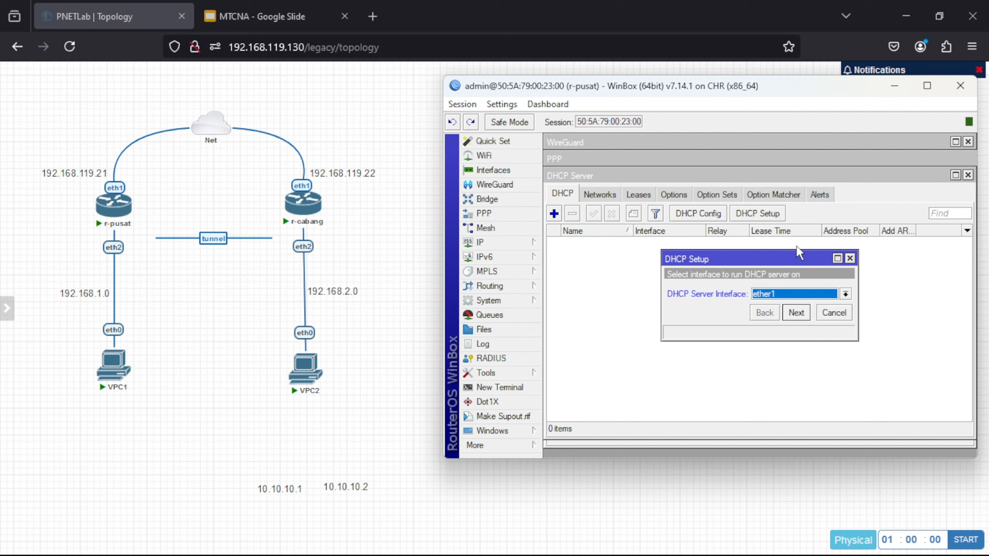
click(845, 294)
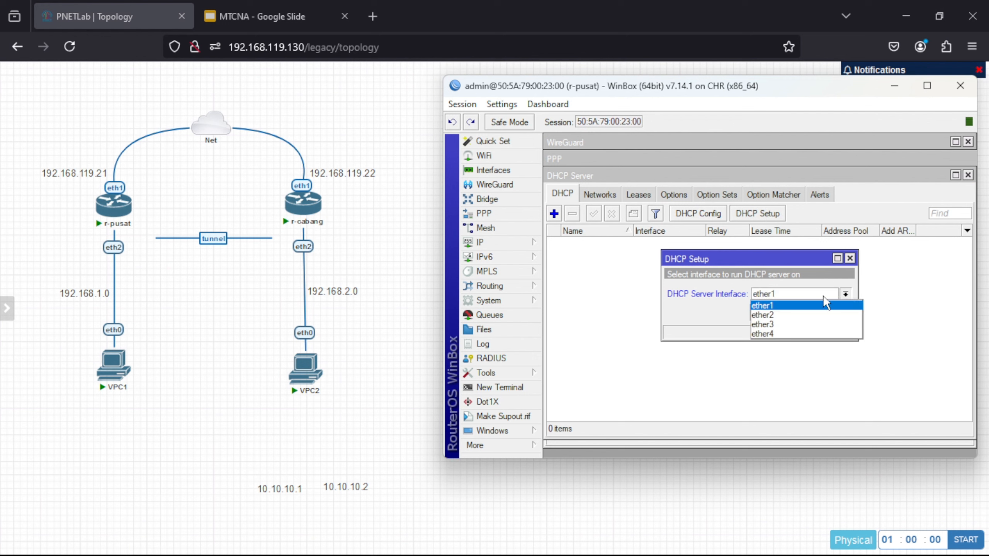
click(811, 316)
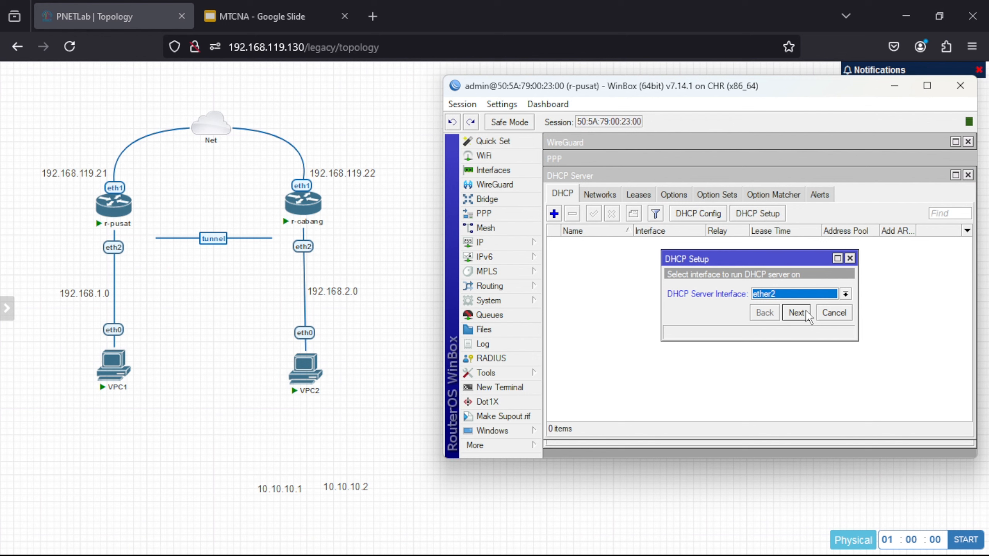
click(805, 312)
click(805, 312)
click(806, 312)
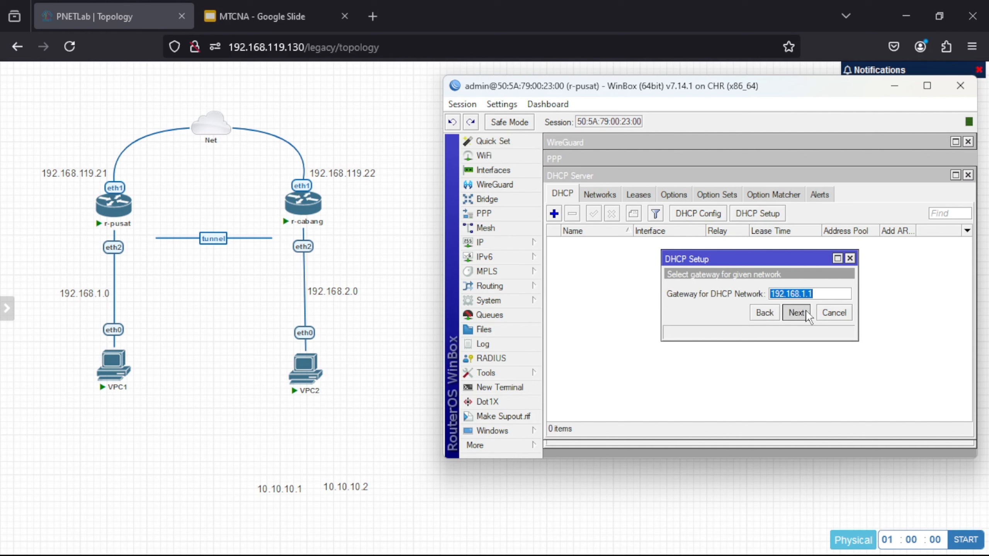
click(797, 313)
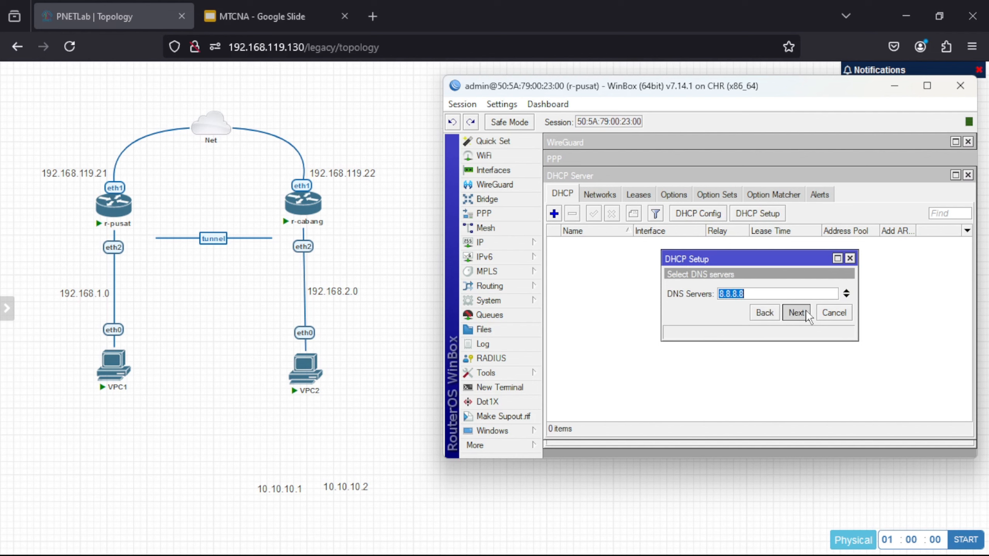
click(797, 313)
click(802, 310)
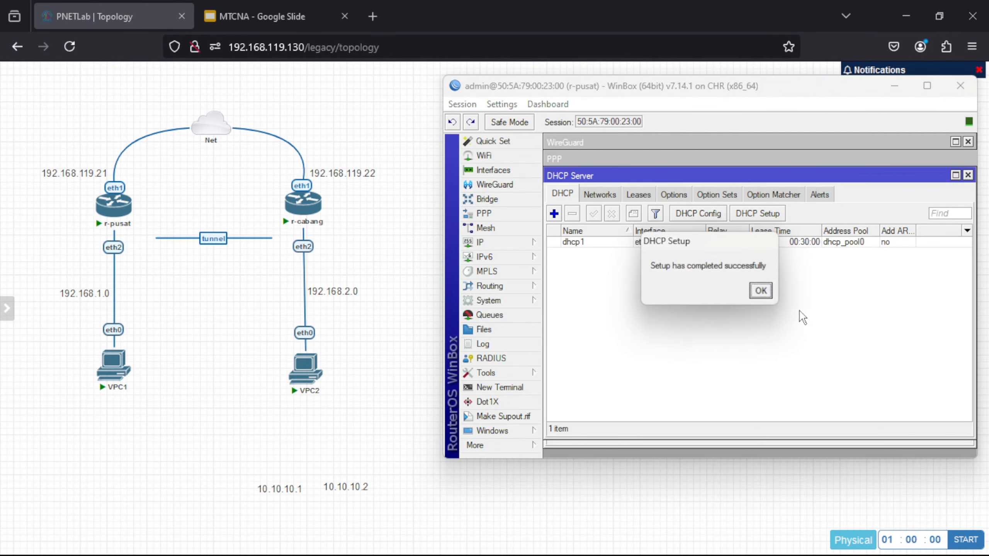
click(761, 291)
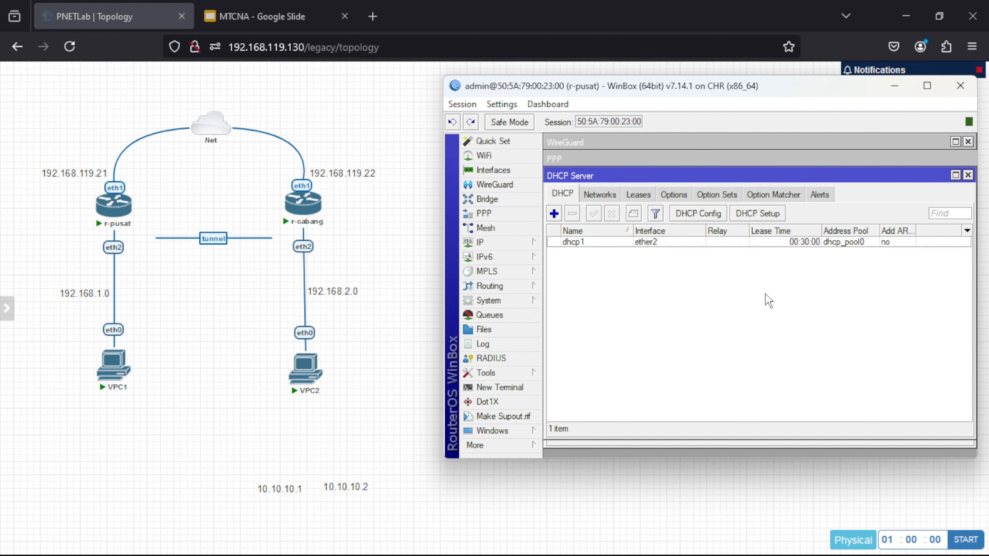
- Run 'ip dhcp' in the VPC1 console and confirm the 192.168.1.254/24 lease via 192.168.1.1
click(119, 374)
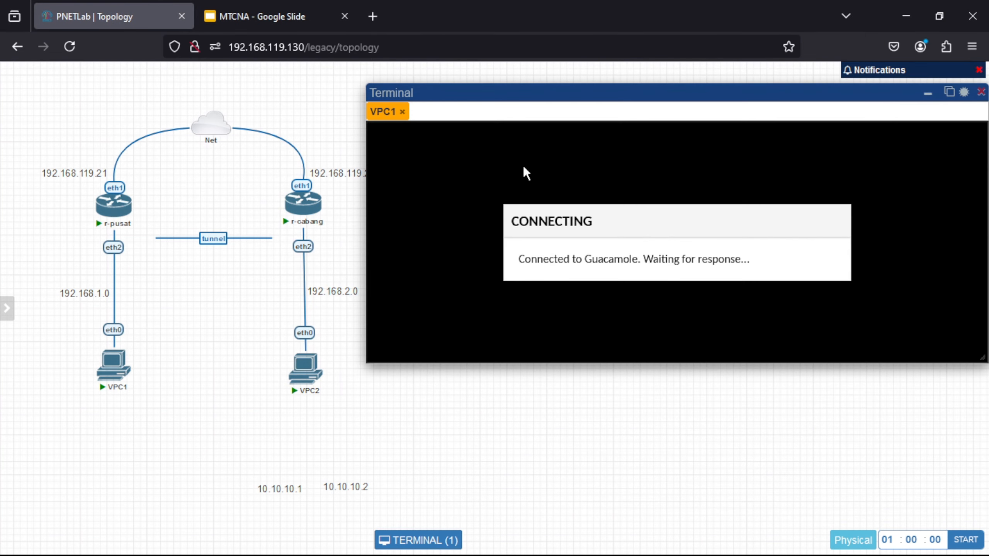
key(Return)
key(Return)
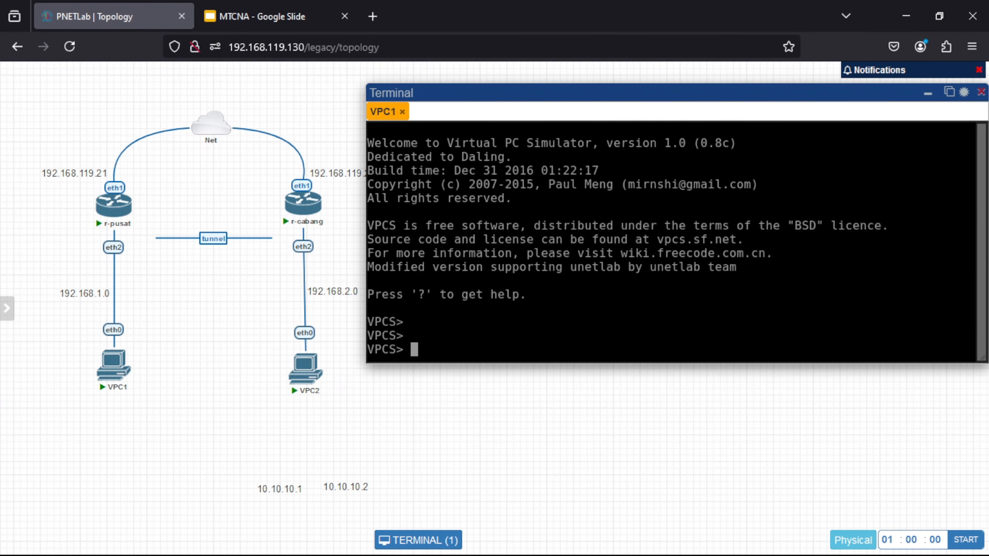
text(ip dhcp)
key(Return)
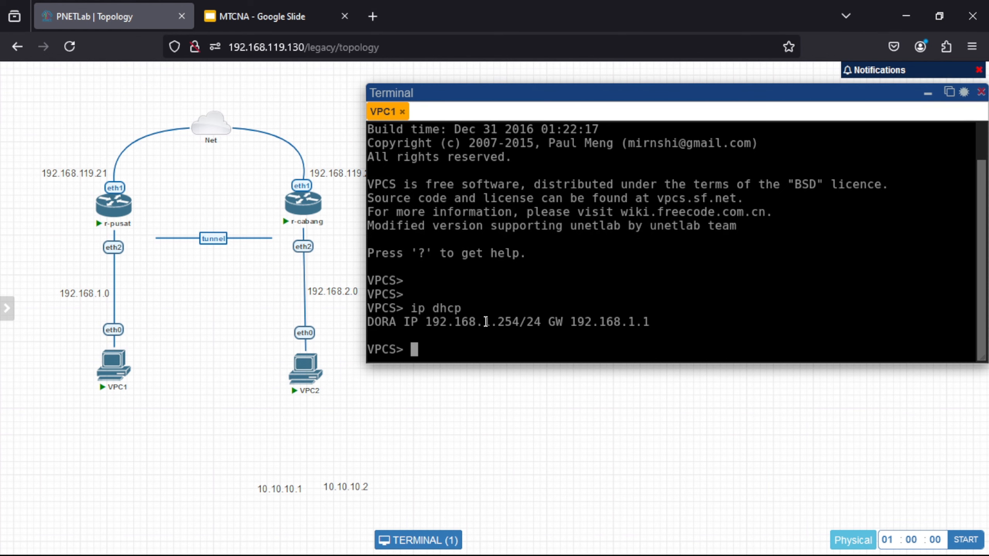
drag(482, 322, 522, 322)
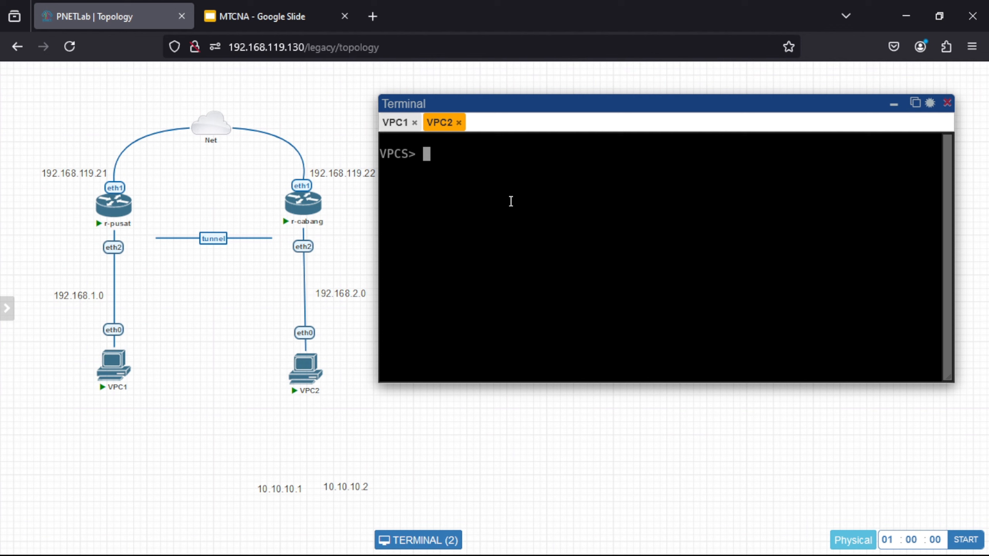
- On r-cabang, add address 192.168.2.1/24 to interface ether2
mouse_move(728, 555)
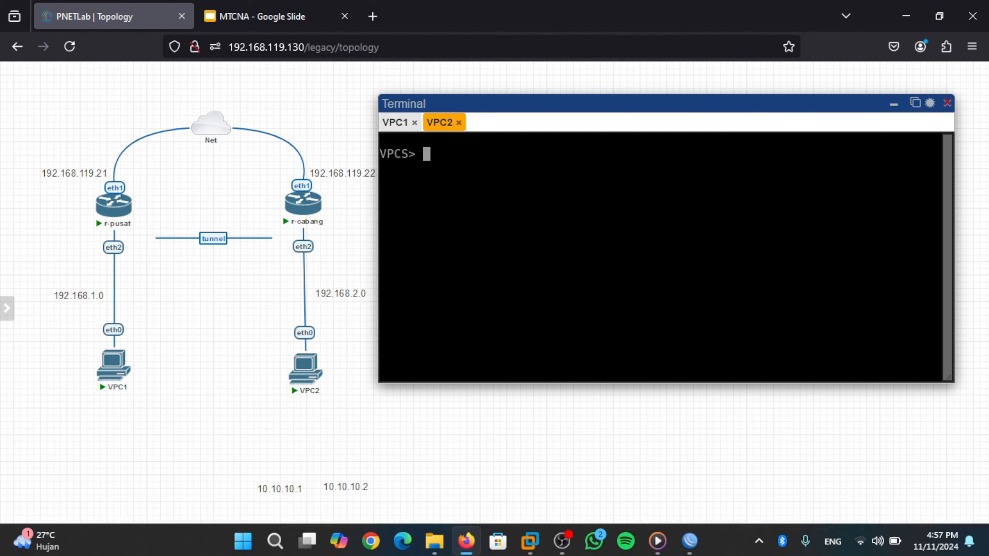
mouse_move(690, 541)
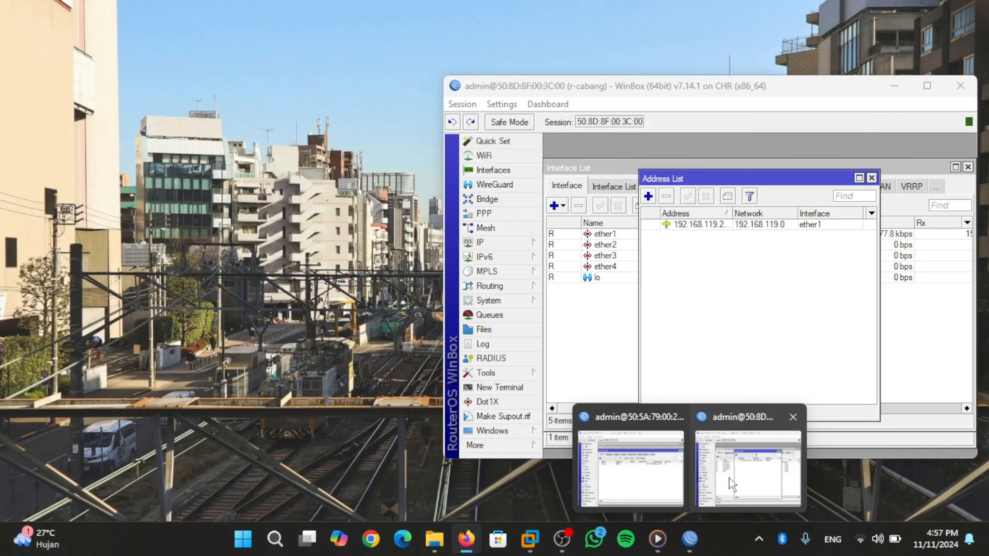
click(732, 485)
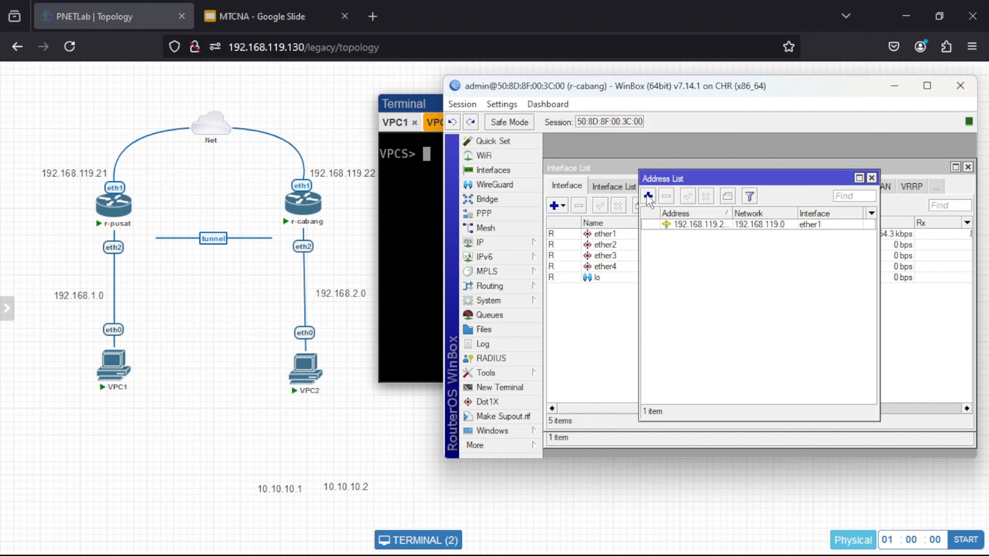
click(648, 197)
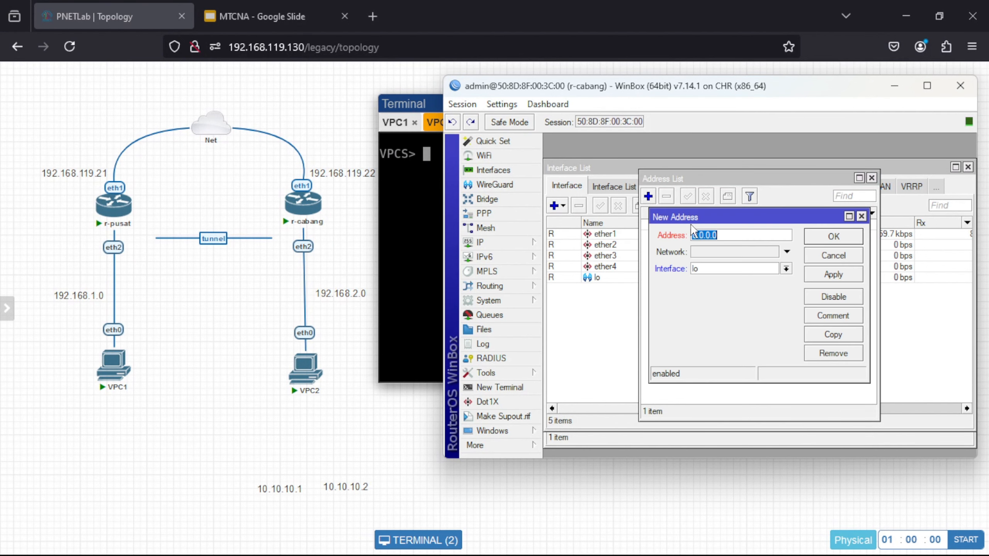
text(192.168.2.1/24)
click(786, 269)
click(762, 285)
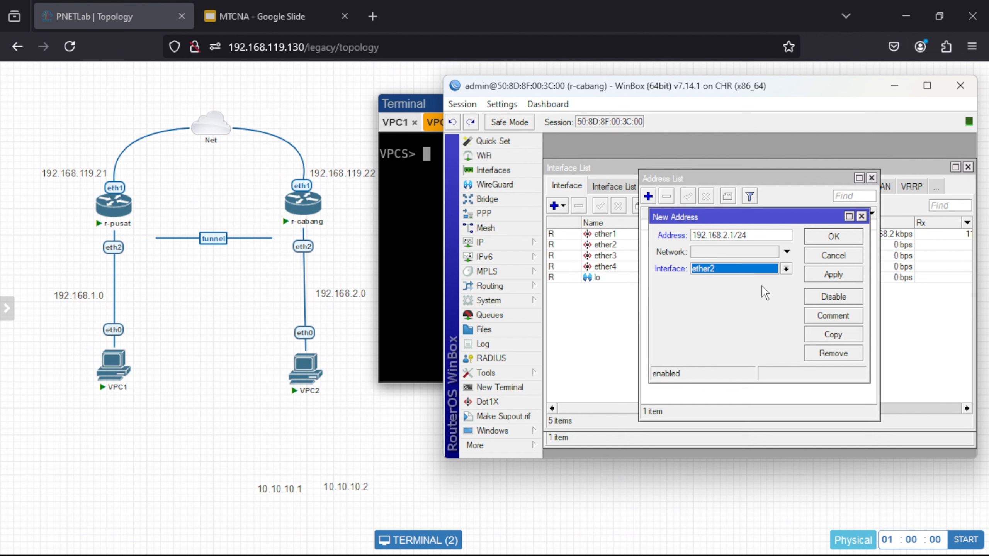
click(826, 274)
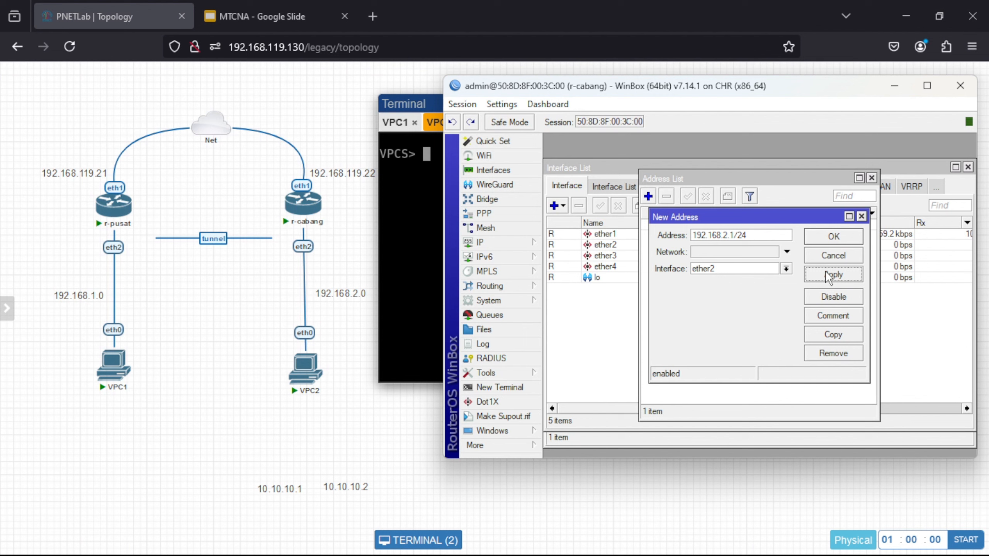
click(829, 237)
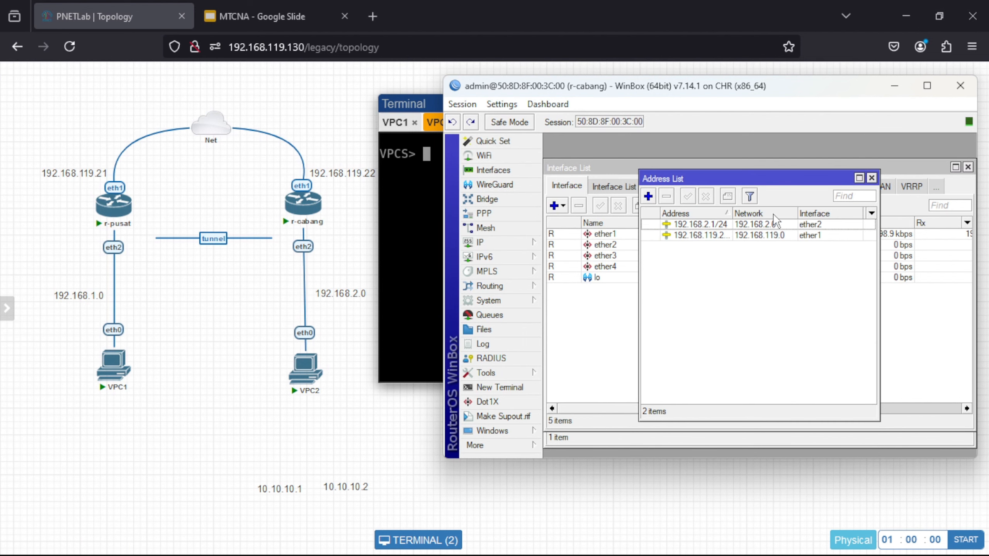
- Run DHCP Setup on r-cabang's ether2 accepting all defaults, then enter 'ip dhcp' in VPC2's console
click(535, 251)
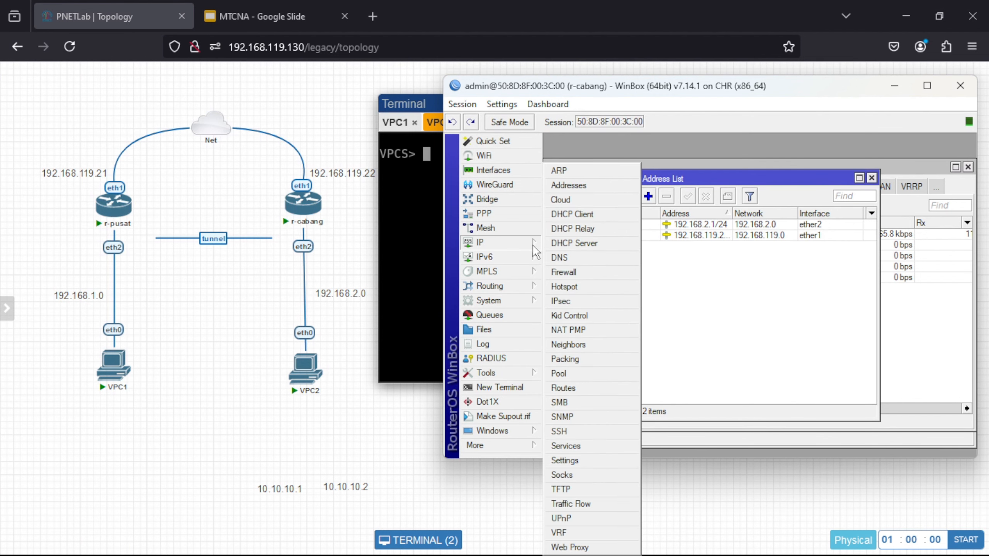
click(631, 244)
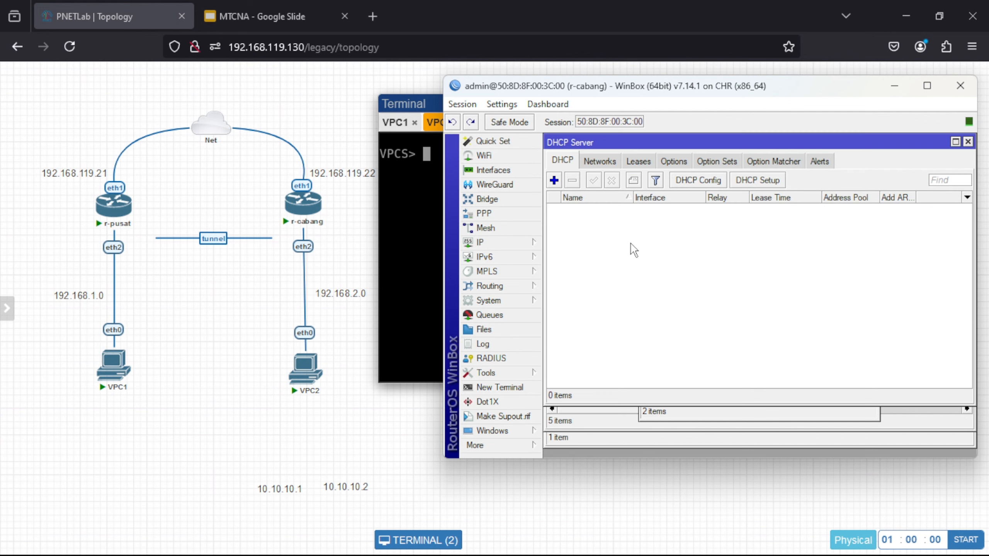
click(752, 181)
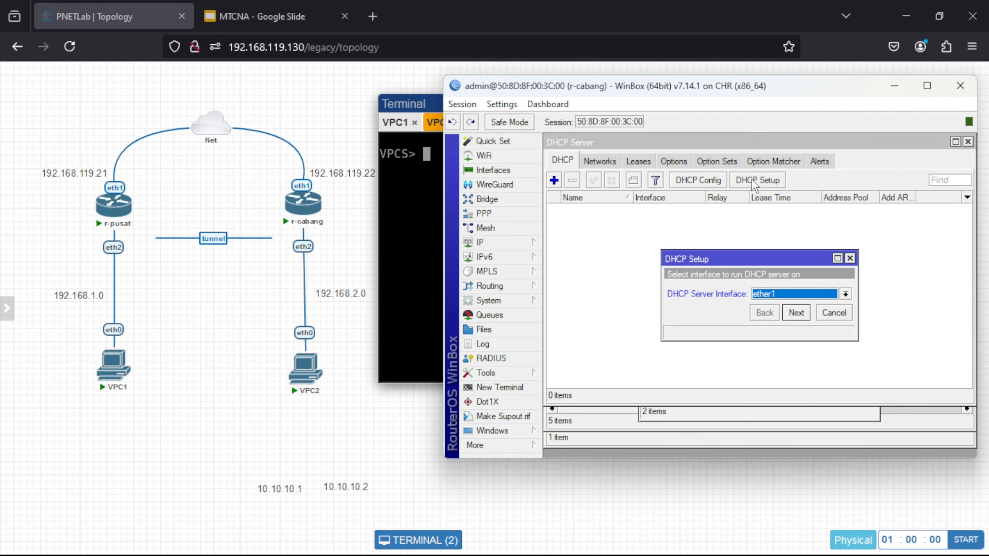
click(831, 293)
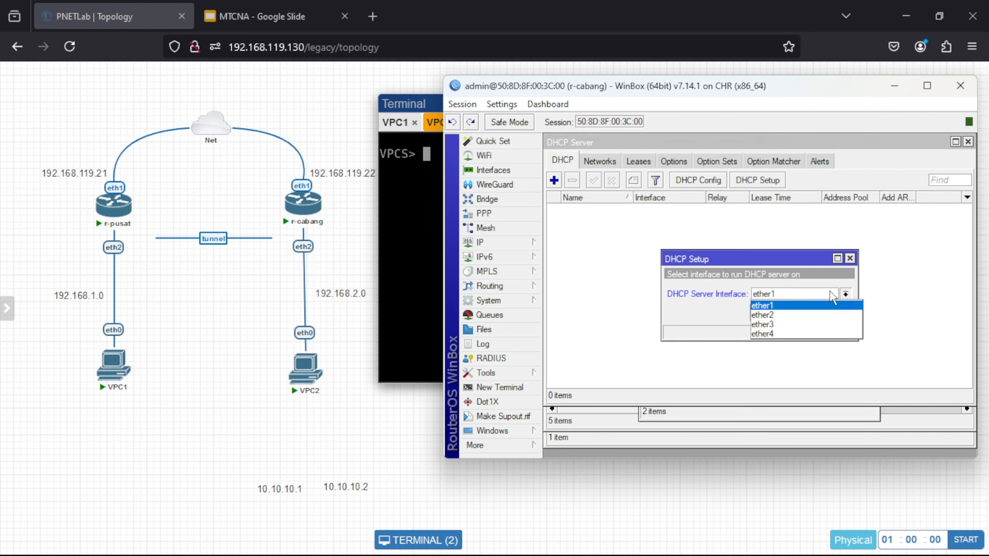
click(805, 316)
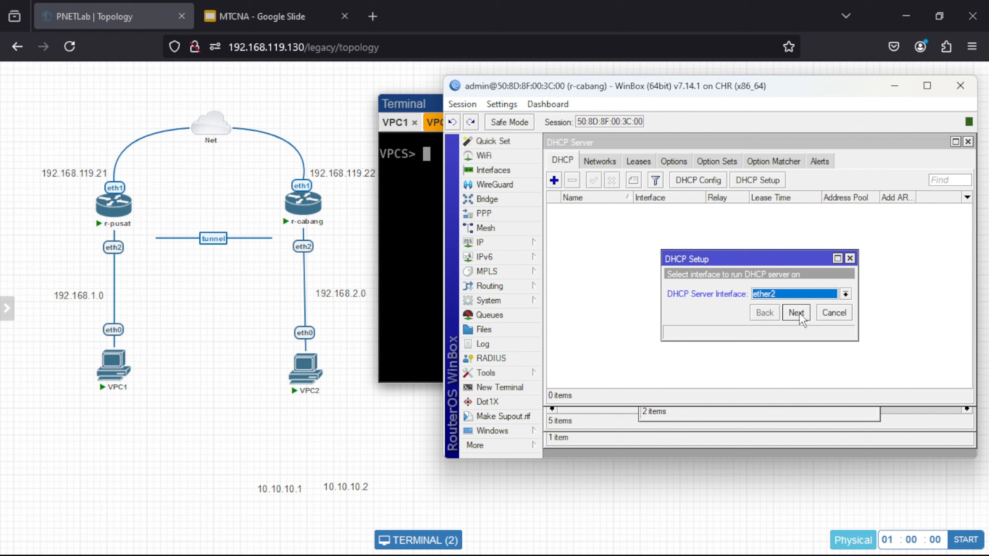
click(796, 312)
click(796, 312)
click(796, 312)
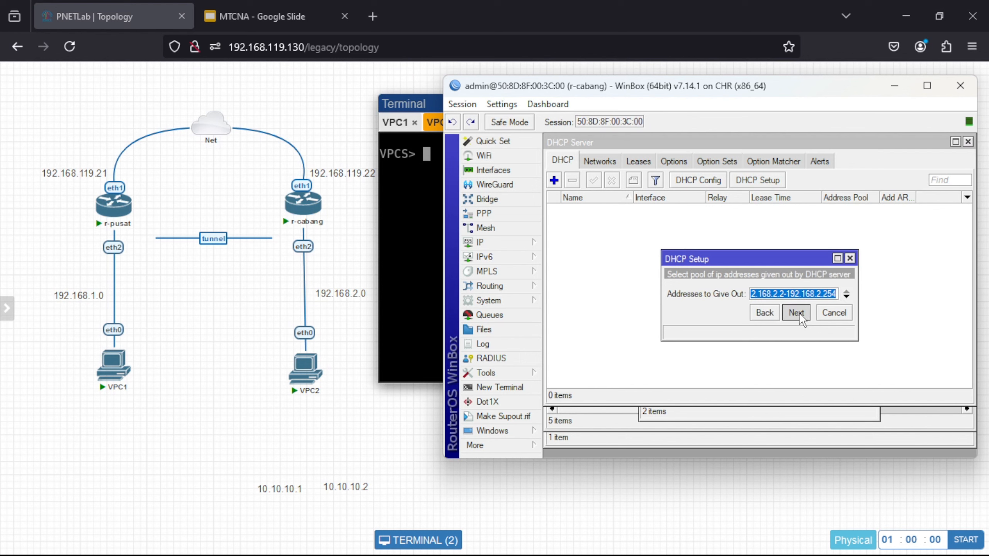
click(797, 313)
click(797, 312)
click(797, 313)
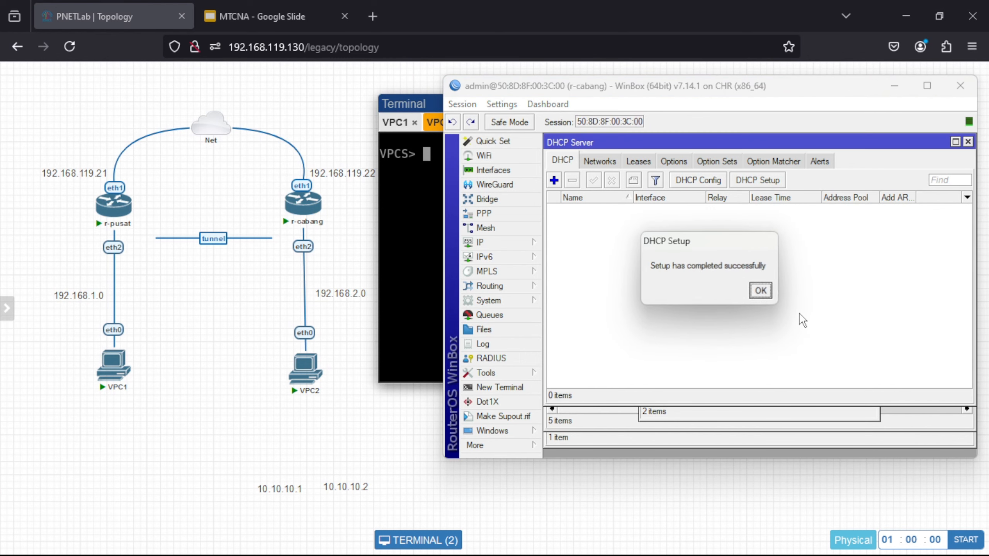
click(760, 290)
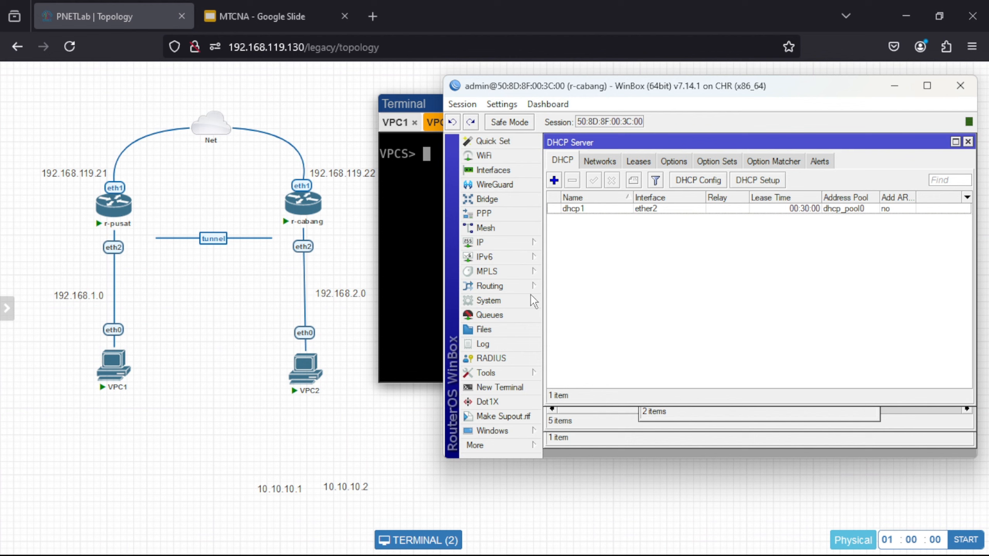
click(430, 322)
text(ip dhcp)
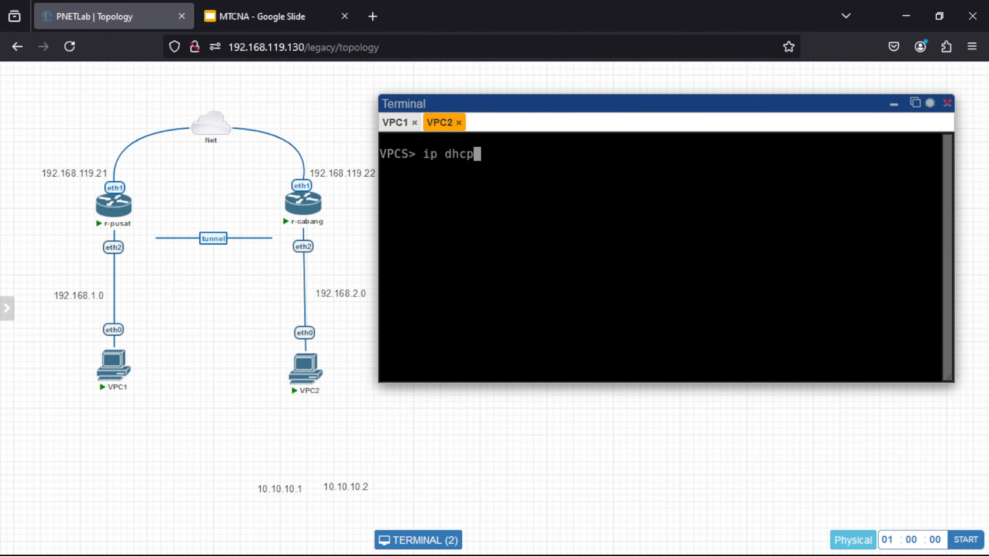
- Request a DHCP lease on VPC2, receiving 192.168.2.254/24 with gateway 192.168.2.1
key(Return)
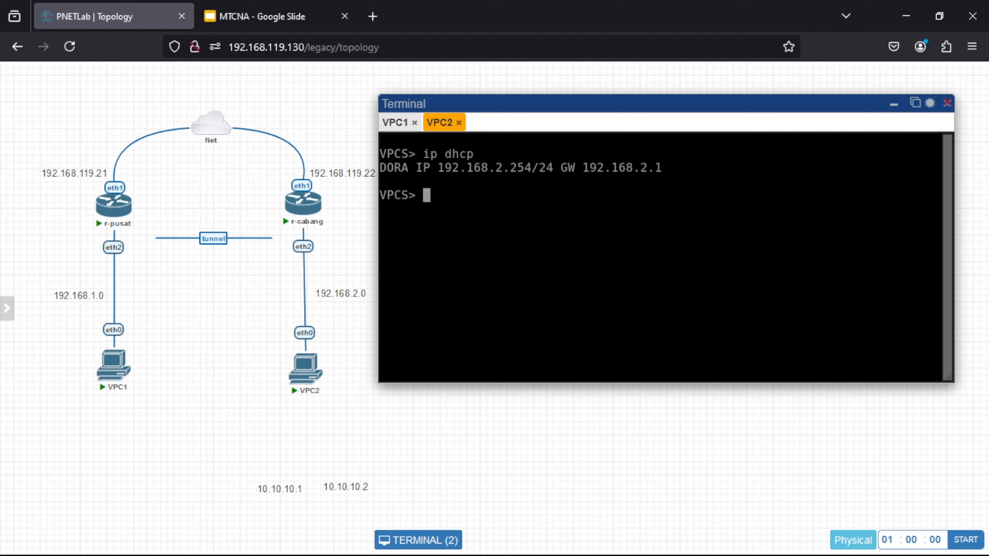
drag(526, 104, 541, 102)
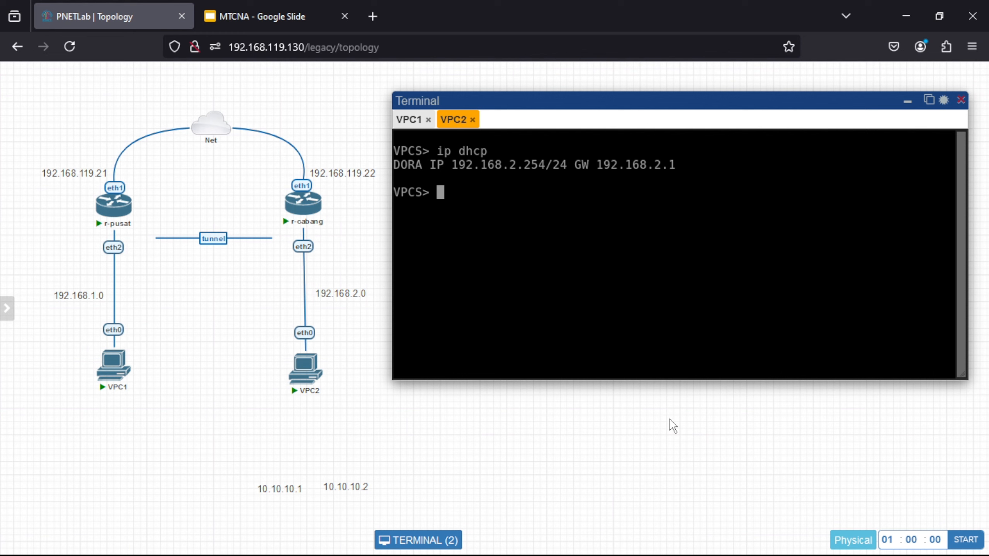
- Enable the PPTP server on r-pusat and apply the setting
mouse_move(689, 539)
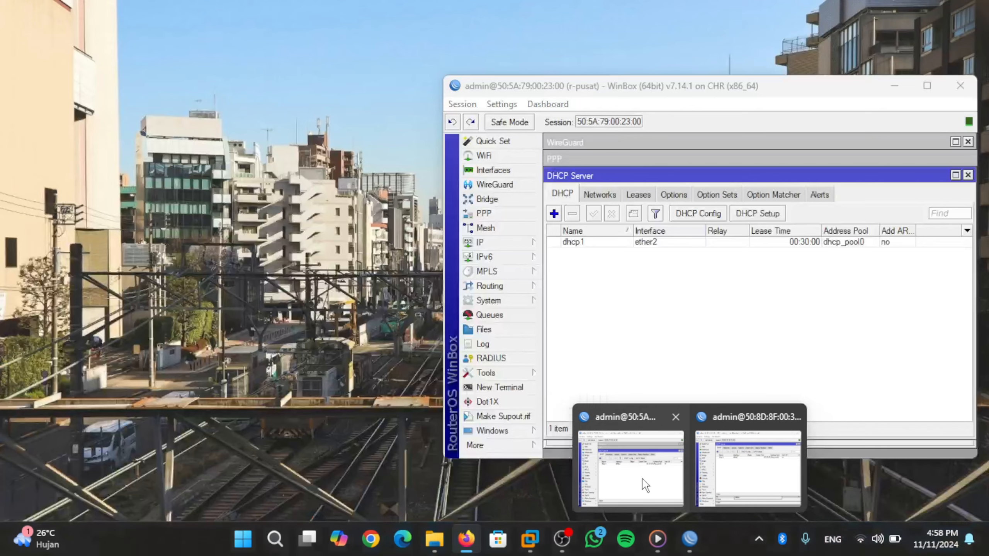
click(646, 485)
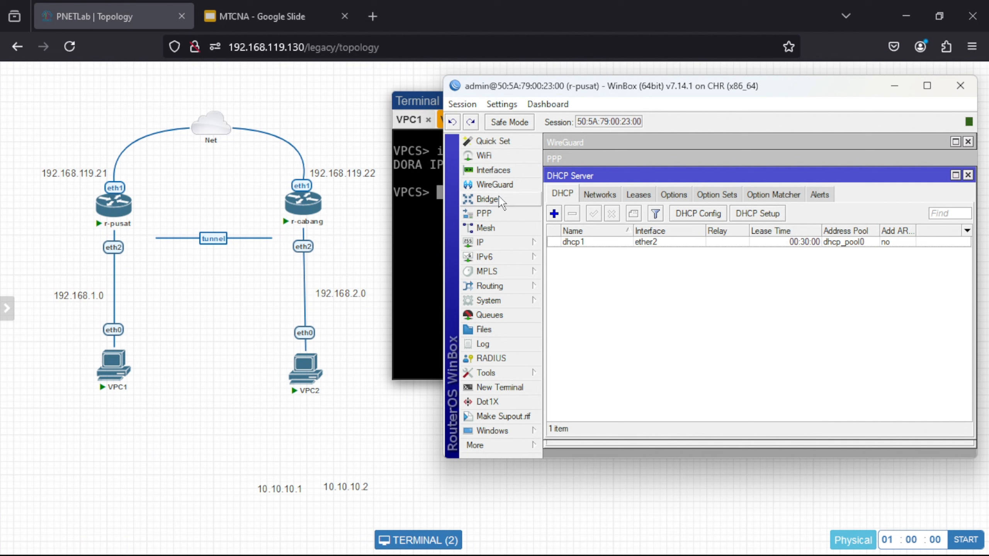
click(484, 216)
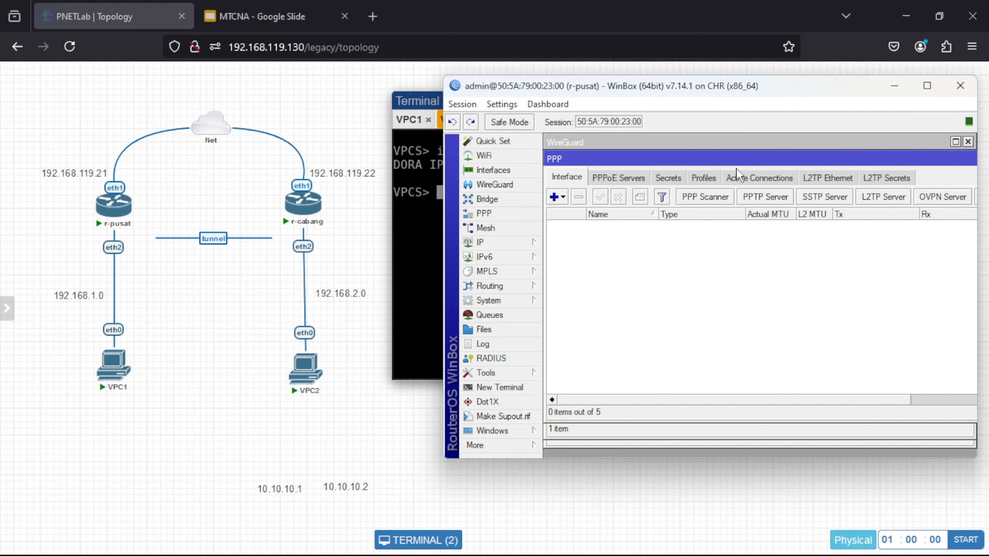
click(765, 197)
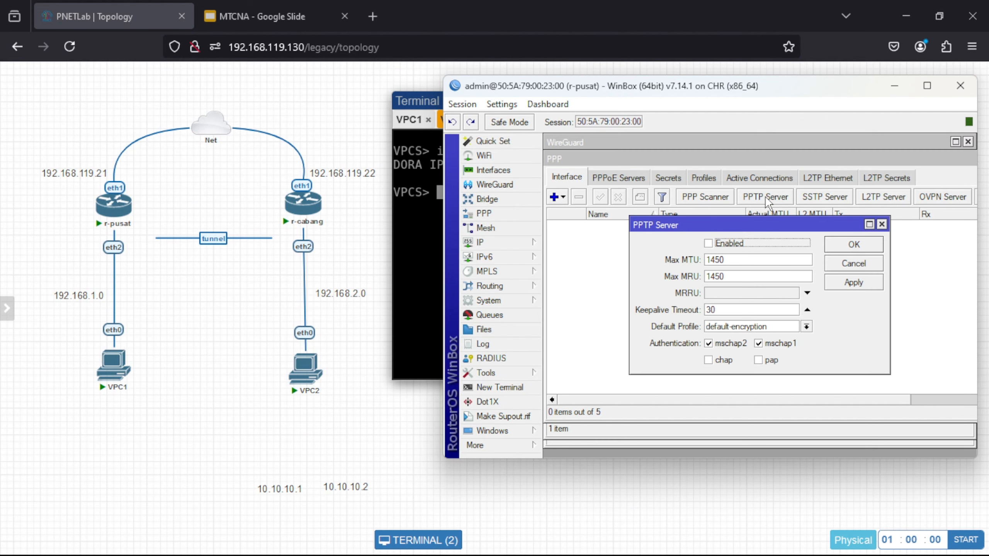
click(708, 243)
click(862, 284)
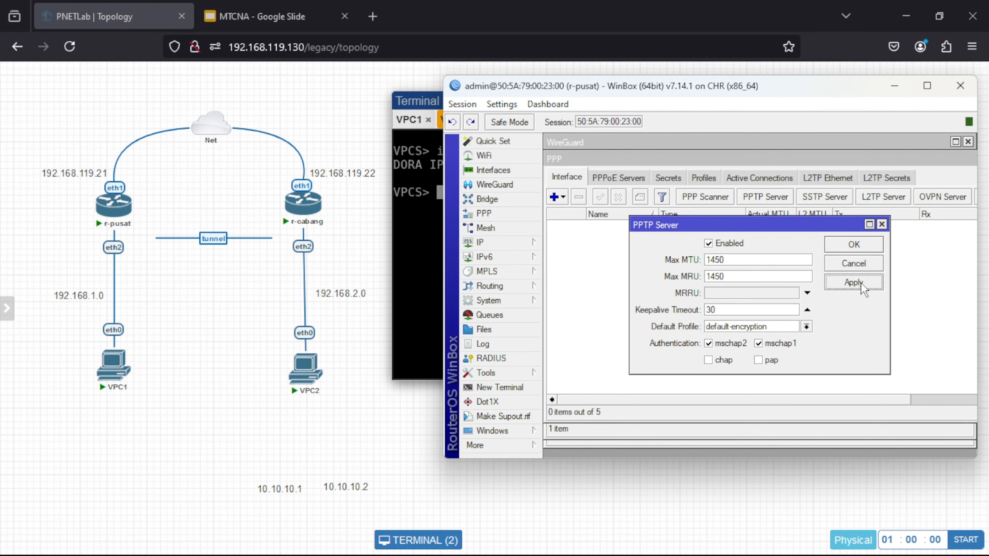
click(850, 243)
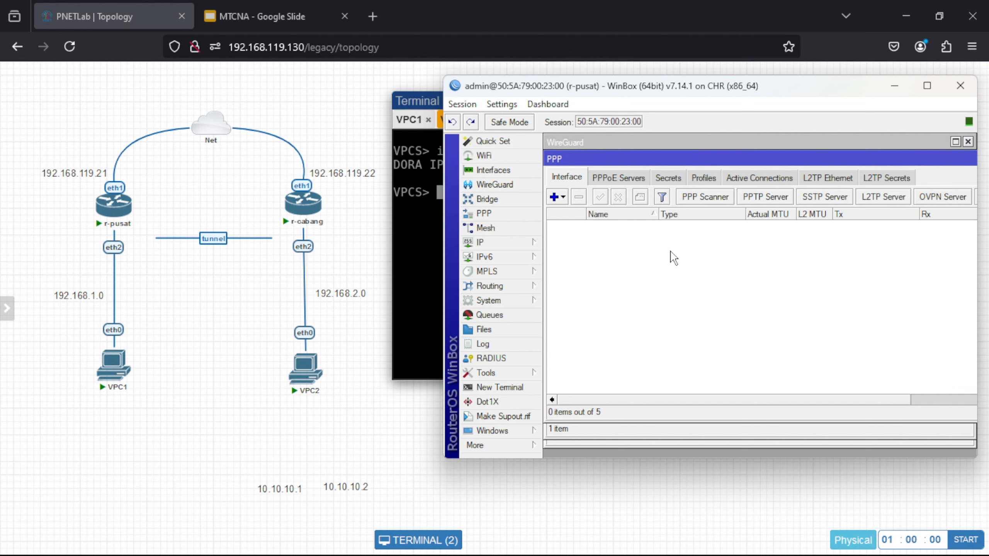
click(674, 180)
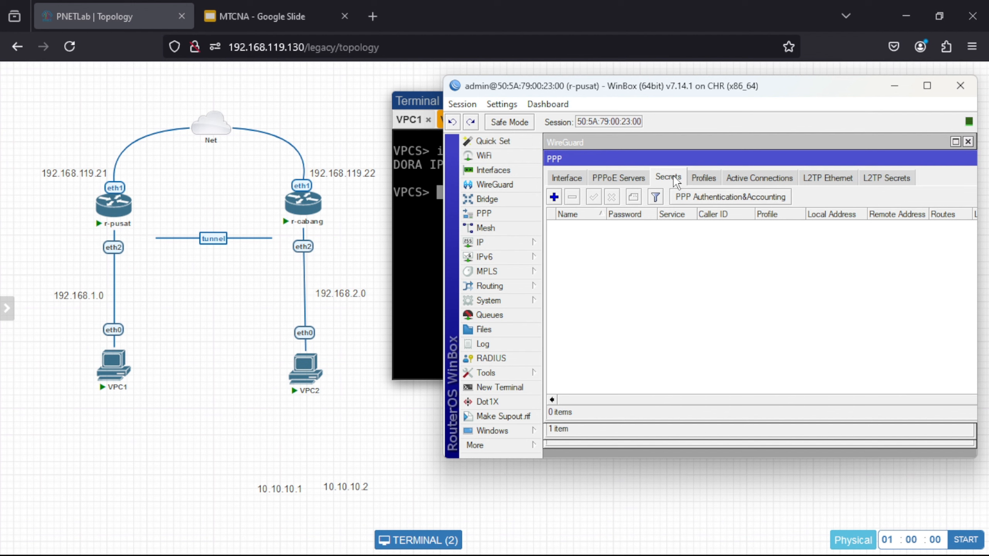
- Create a new PPP secret with the tunnel username, a password, and service pptp
click(553, 197)
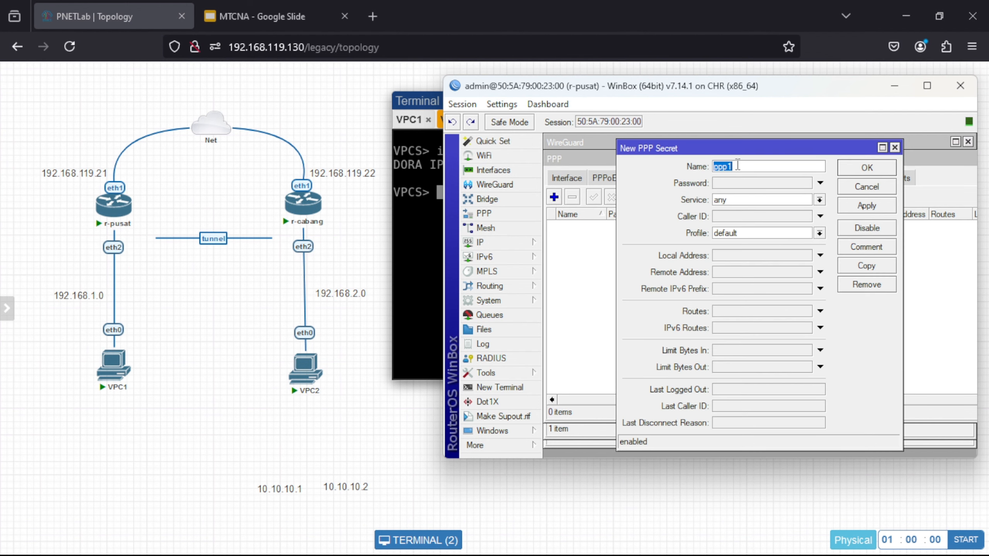
key(BackSpace)
text(pptp-rizki)
click(760, 185)
text(**)
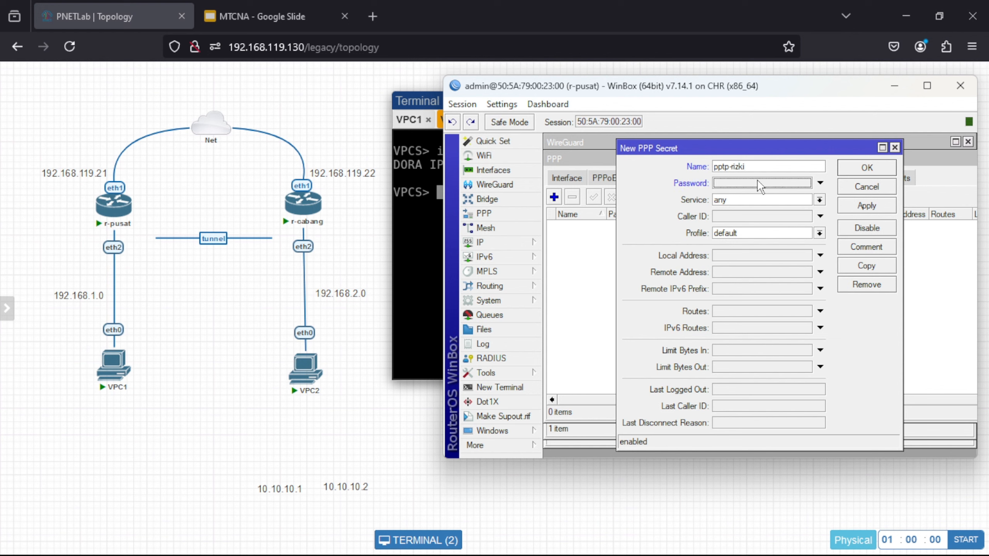
text(*)
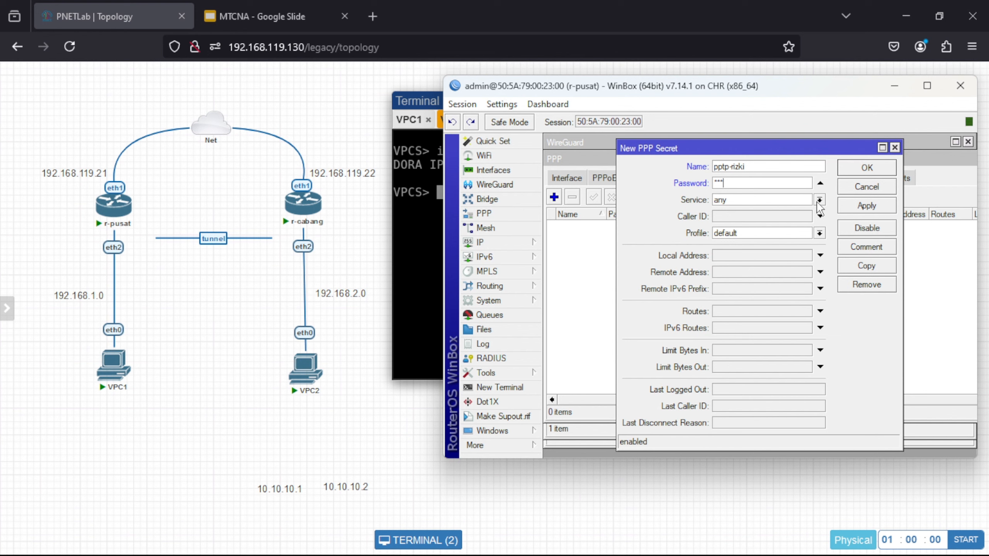
click(819, 200)
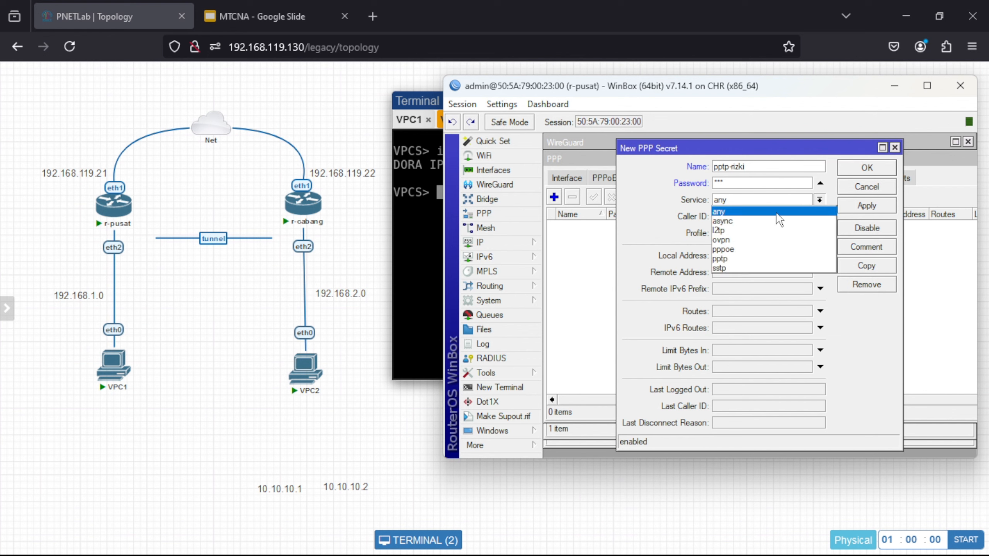
click(745, 254)
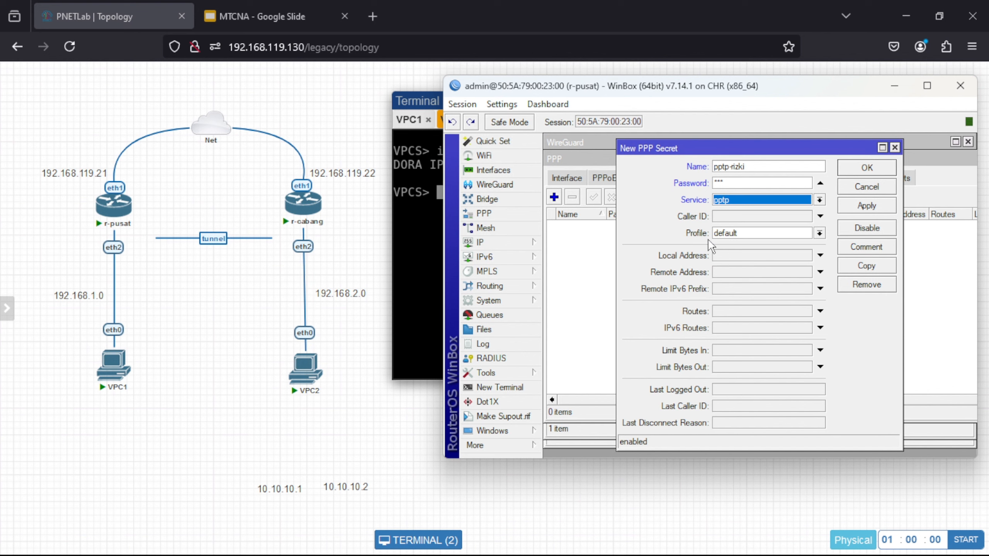
- Give the secret local address 10.10.10.1 and remote address 10.10.10.2, then save it
click(725, 253)
text(10.10.1)
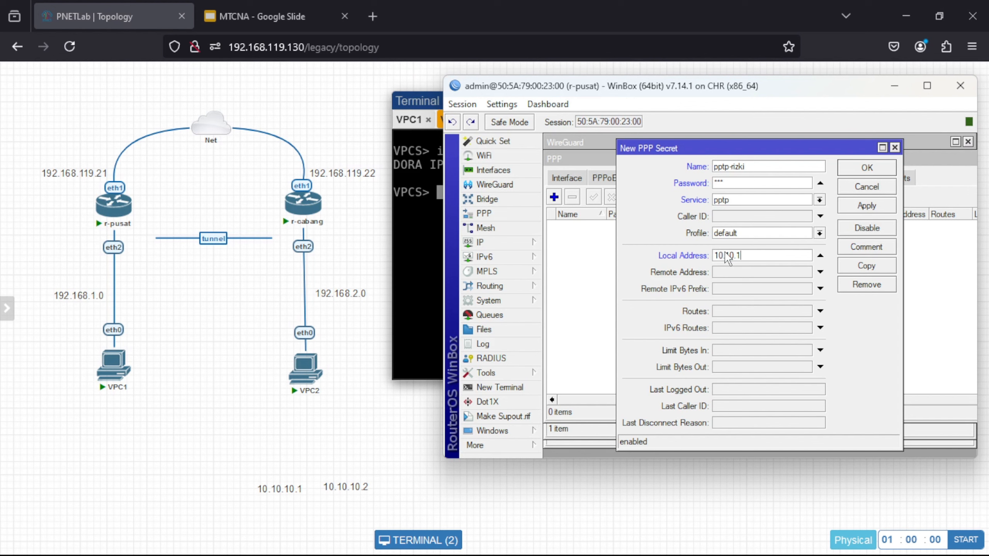
text(0.1)
click(739, 269)
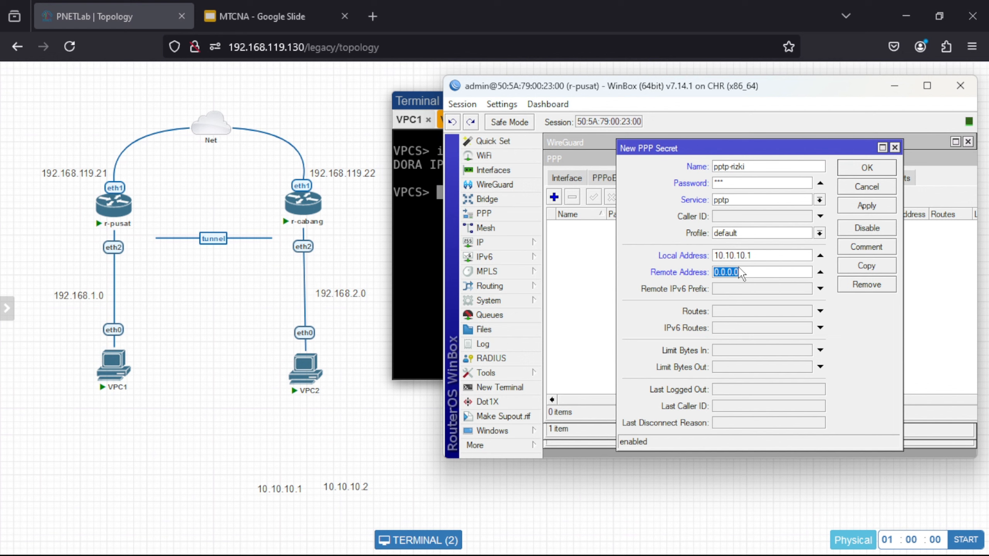
text(10.10.)
text(0.2)
click(860, 207)
click(857, 169)
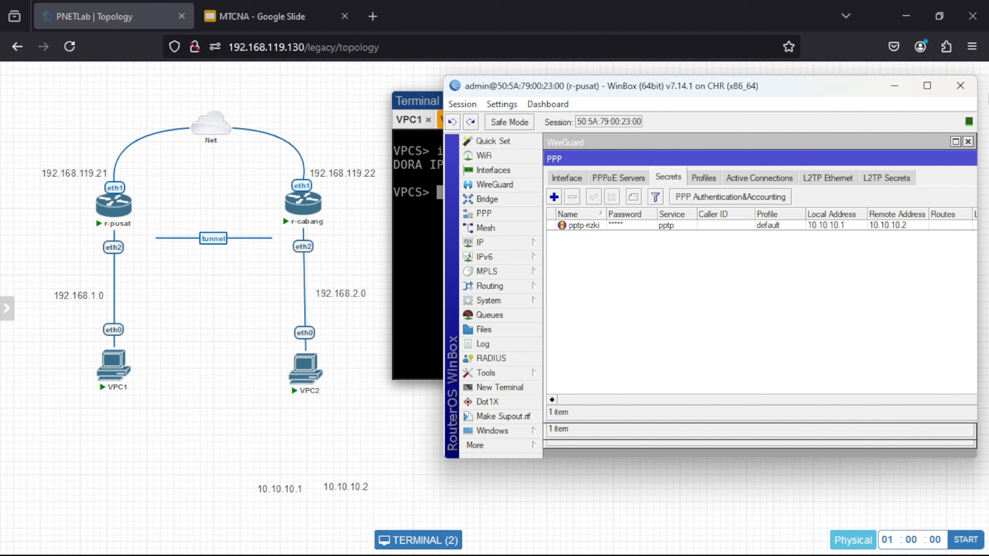
- On r-cabang, add a new PPTP client interface under PPP
mouse_move(679, 530)
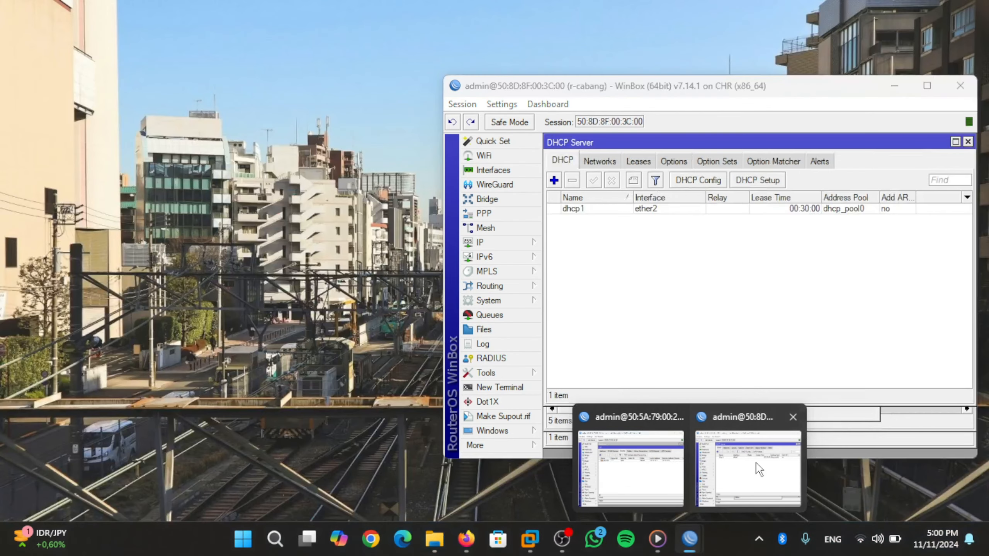
click(757, 470)
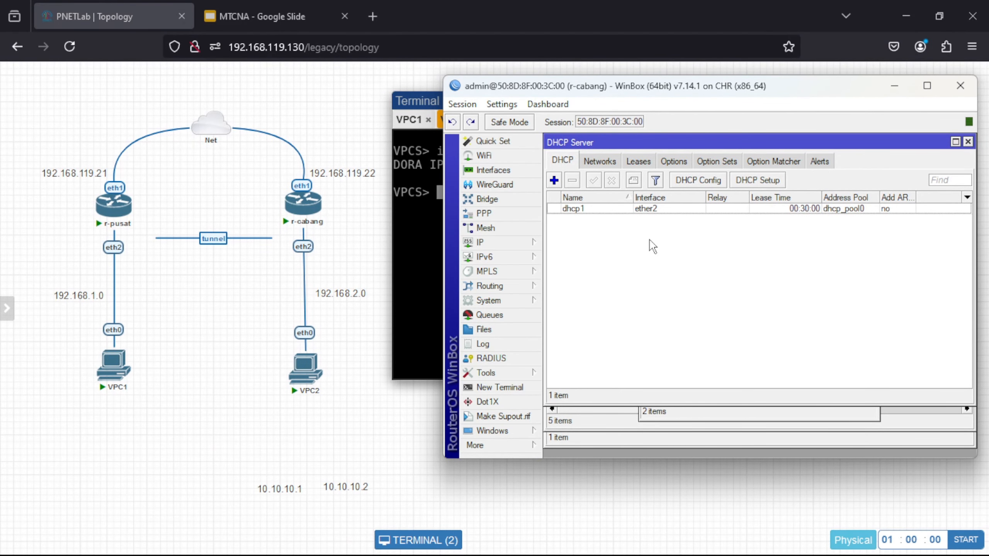
click(510, 216)
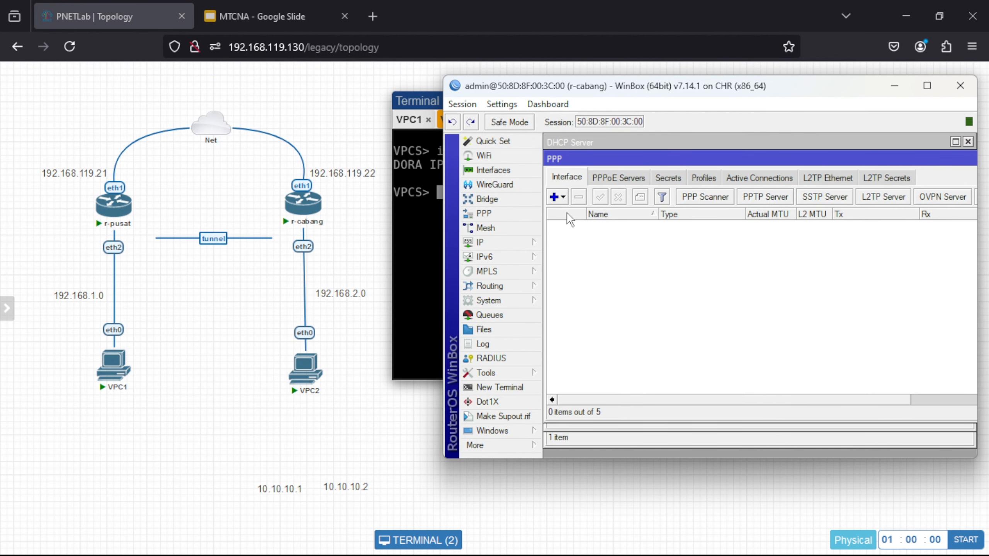
click(556, 198)
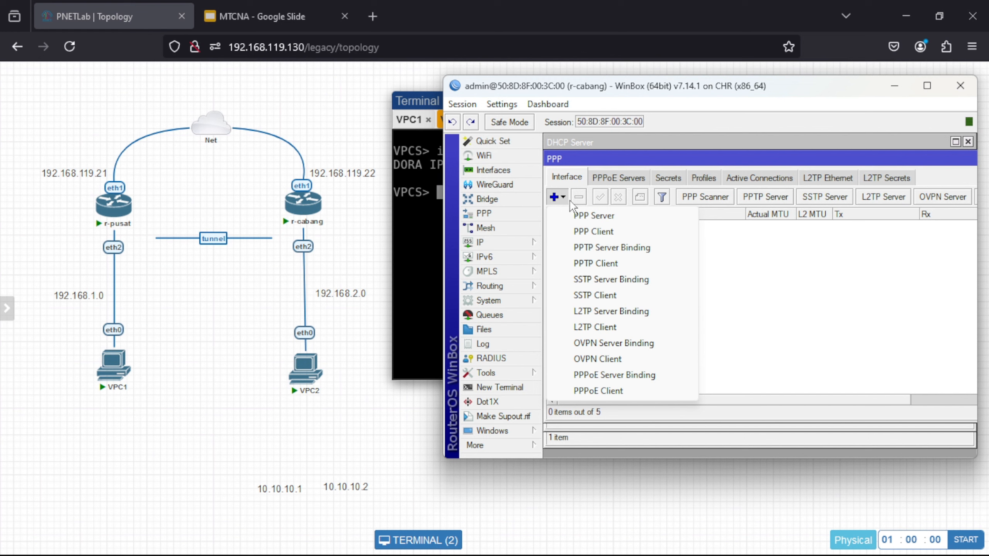
click(598, 262)
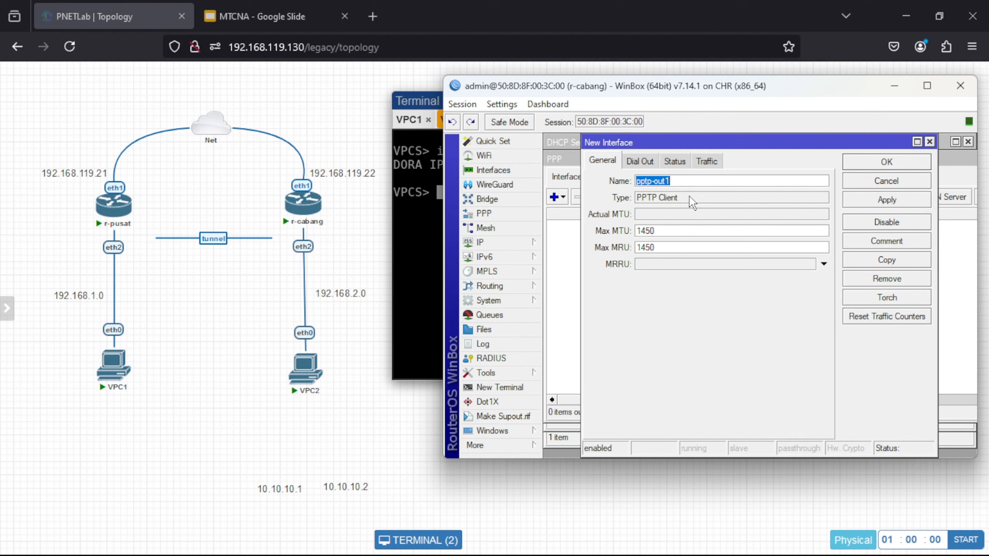
- Have the client dial 192.168.119.21 with the tunnel username, password and default profile, then save
click(636, 165)
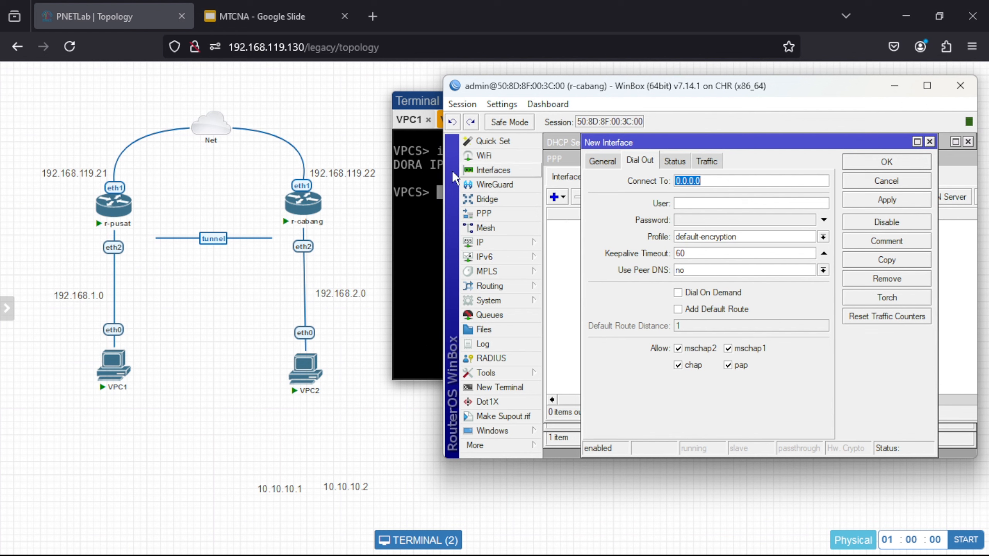
mouse_move(305, 209)
text(192.168.)
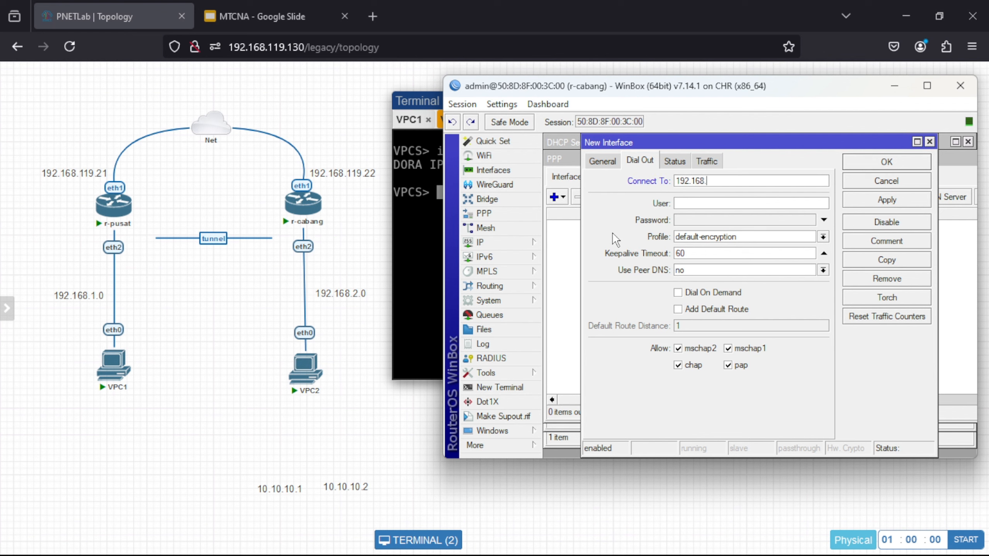
text(119.21)
click(695, 202)
text(pptp-rizki)
key(Tab)
text(123)
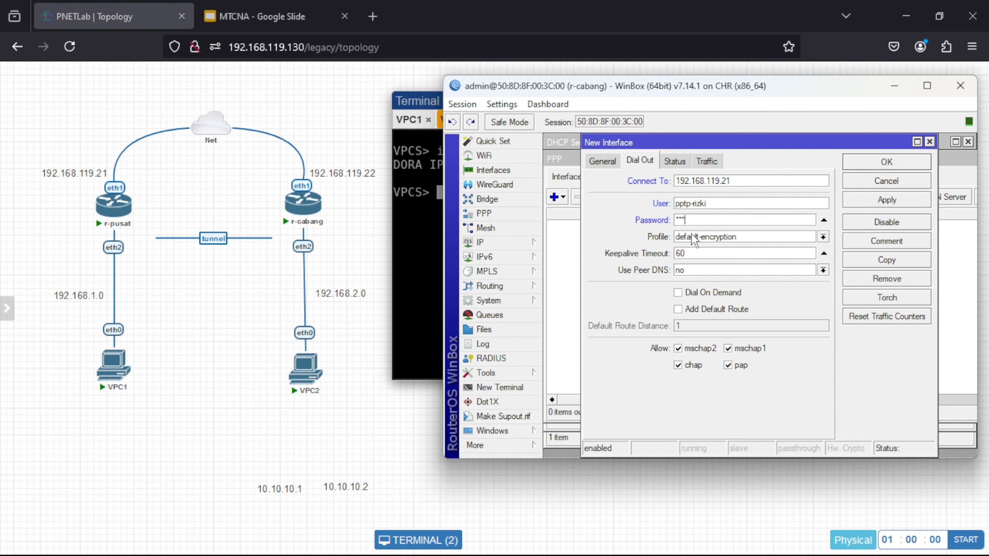
click(824, 237)
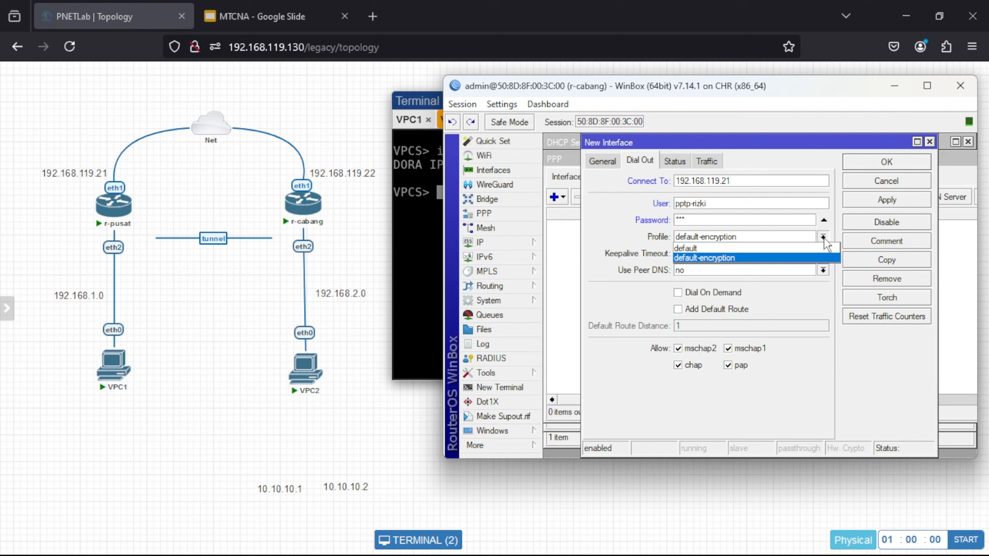
click(785, 244)
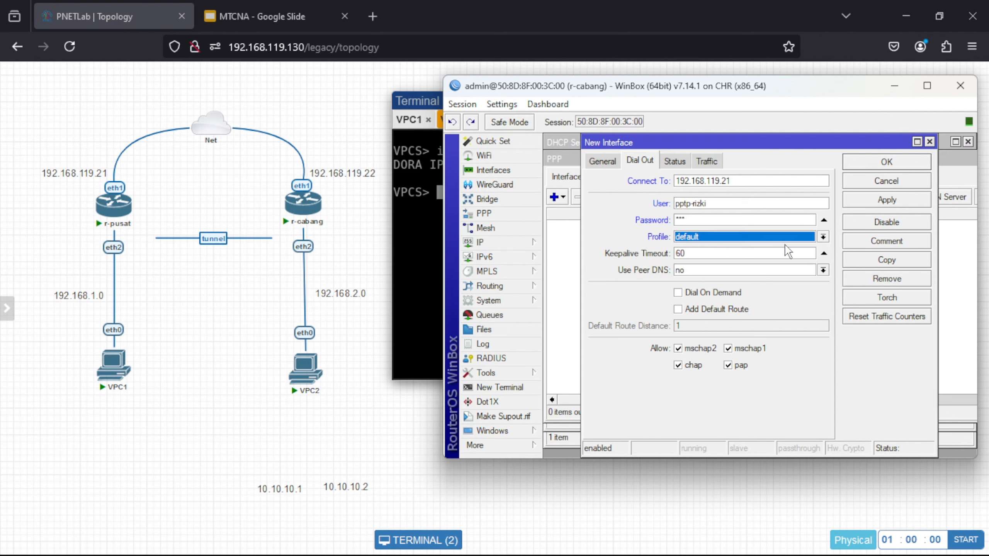
click(884, 201)
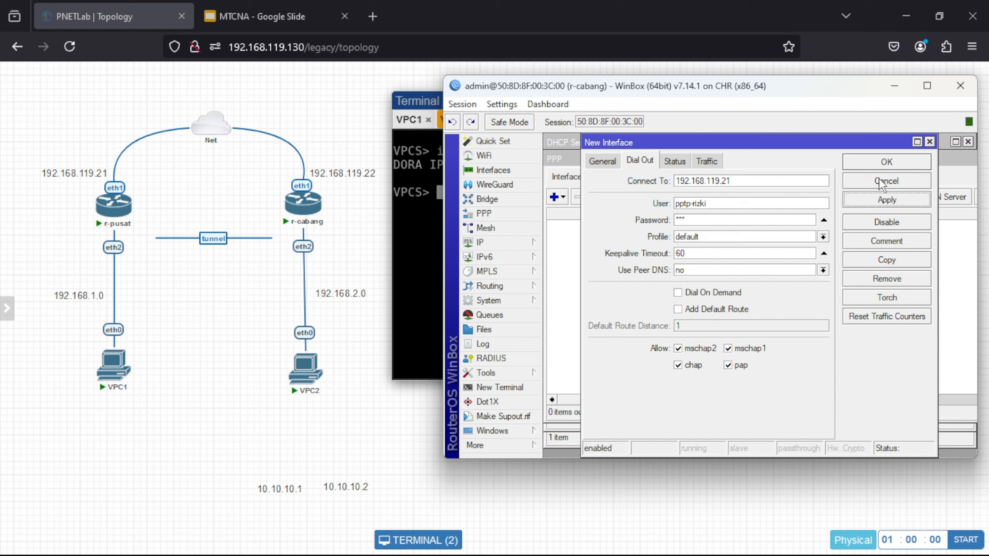
click(877, 161)
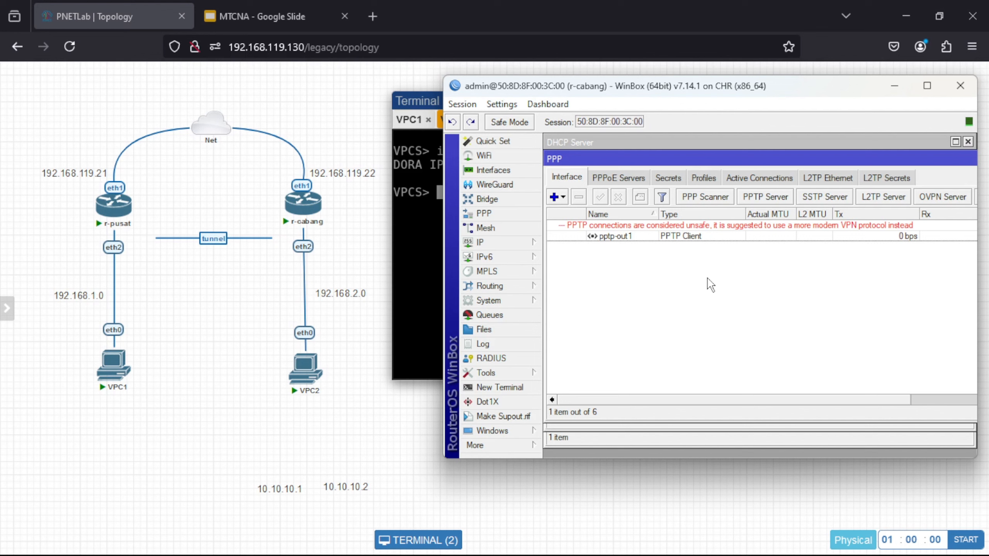
- Open r-cabang's IP address list and shift it left to view 10.10.10.2 on pptp-out1
click(532, 246)
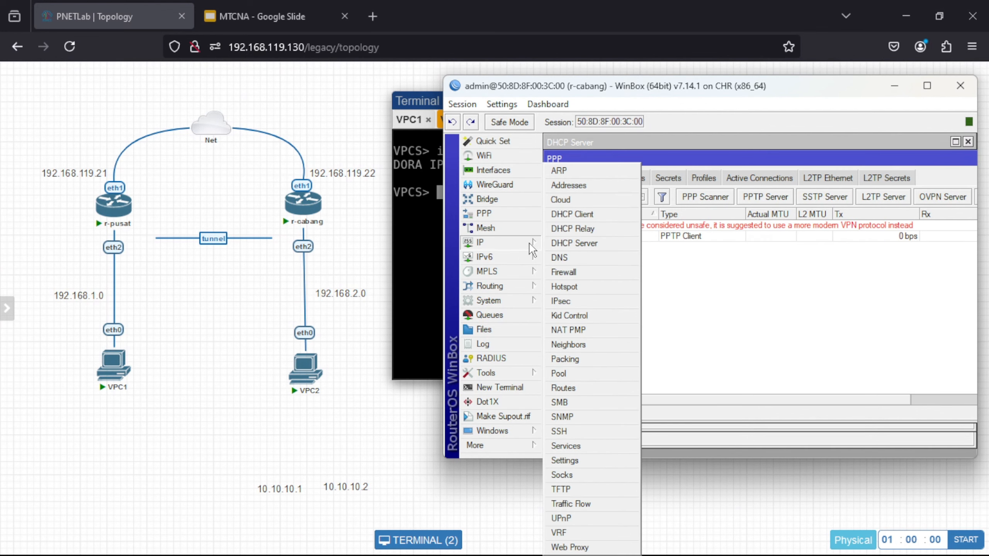
click(584, 192)
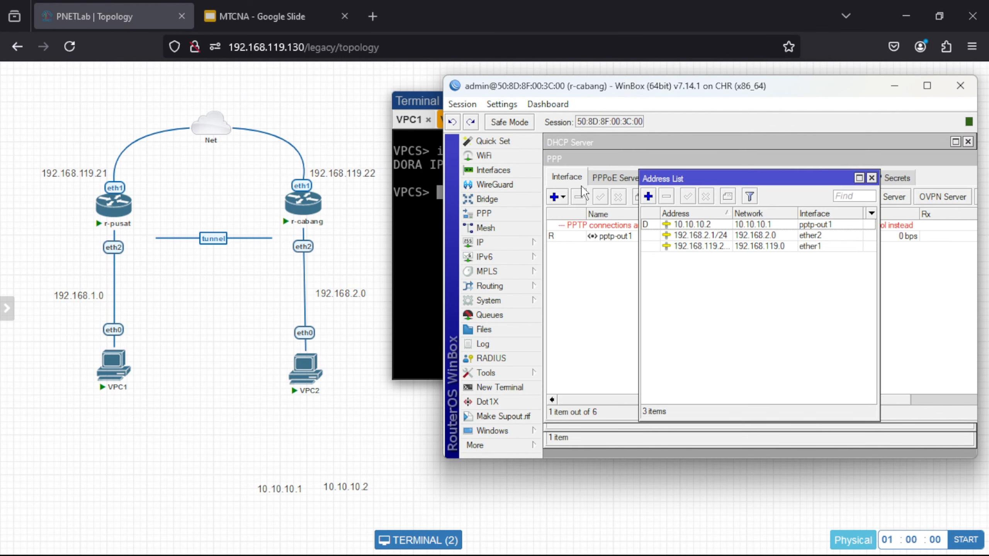
drag(805, 179, 716, 175)
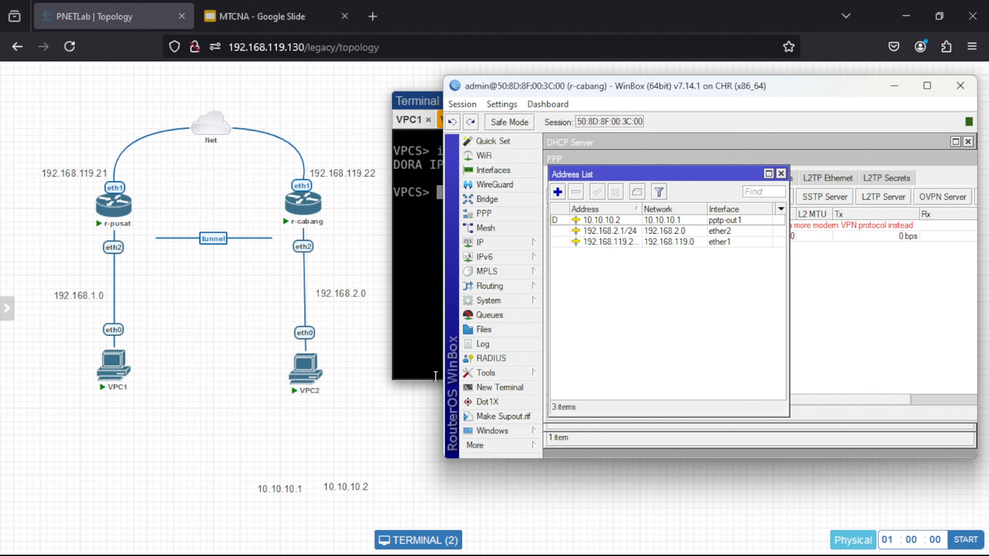
- Bring r-pusat forward, view its IP address list with 10.10.10.1, then open a terminal
mouse_move(766, 555)
mouse_move(697, 541)
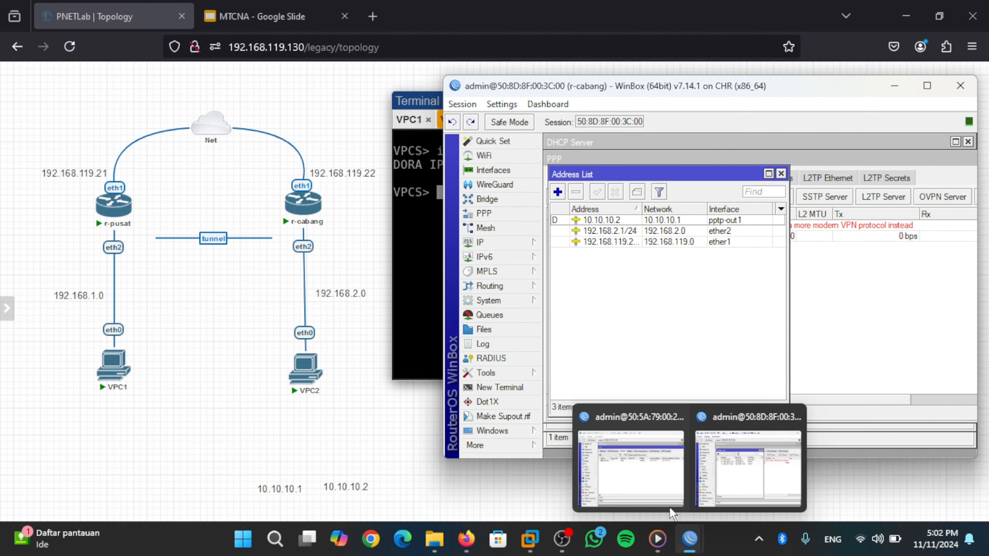
click(643, 473)
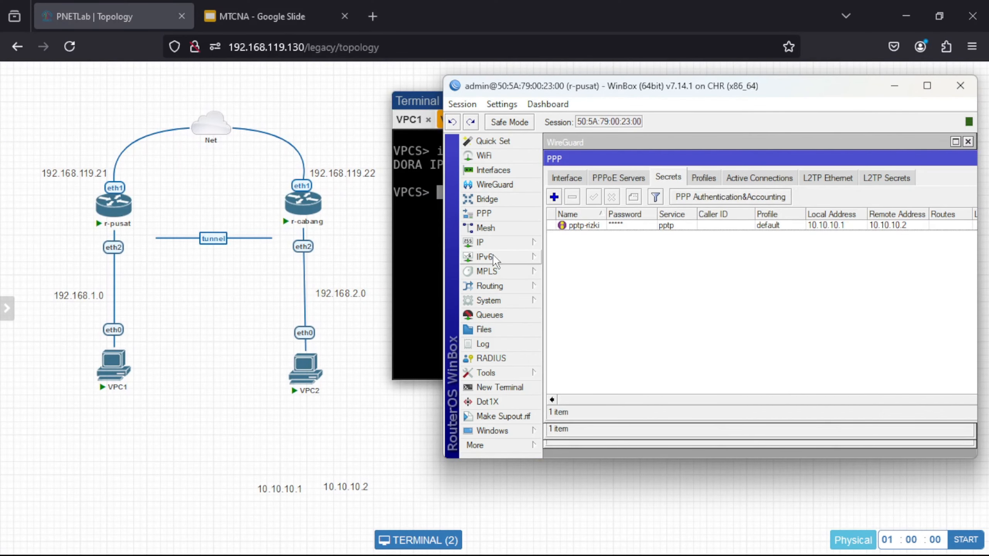
click(481, 242)
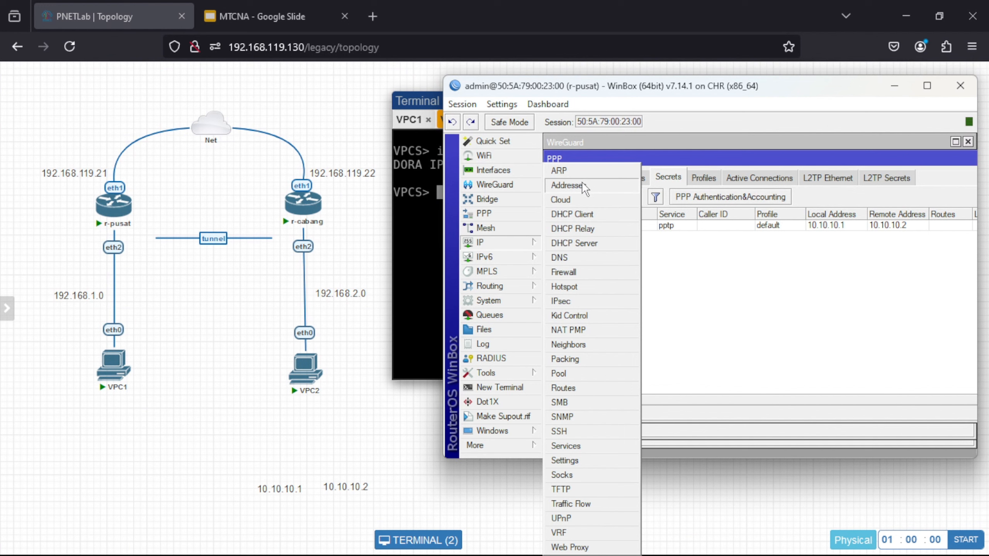
click(586, 191)
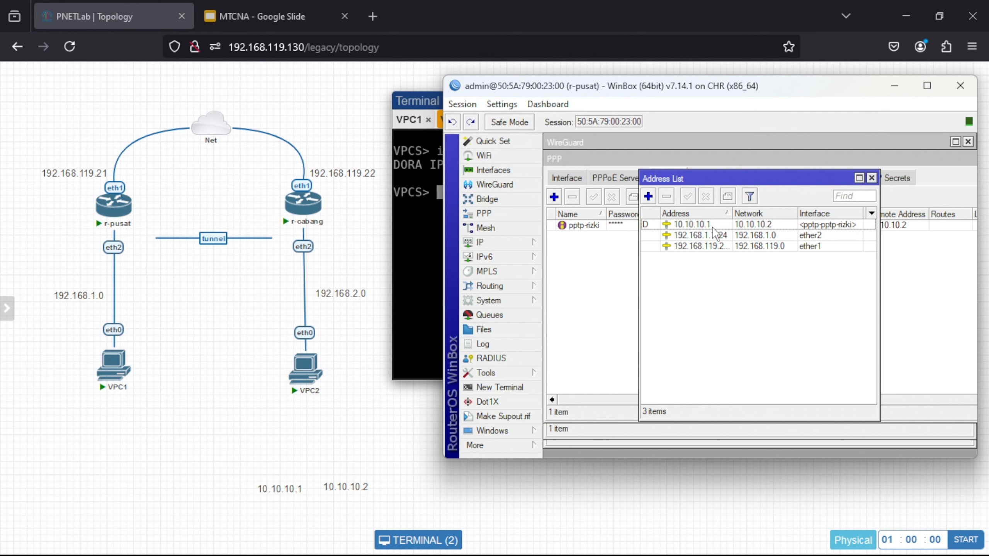
click(502, 387)
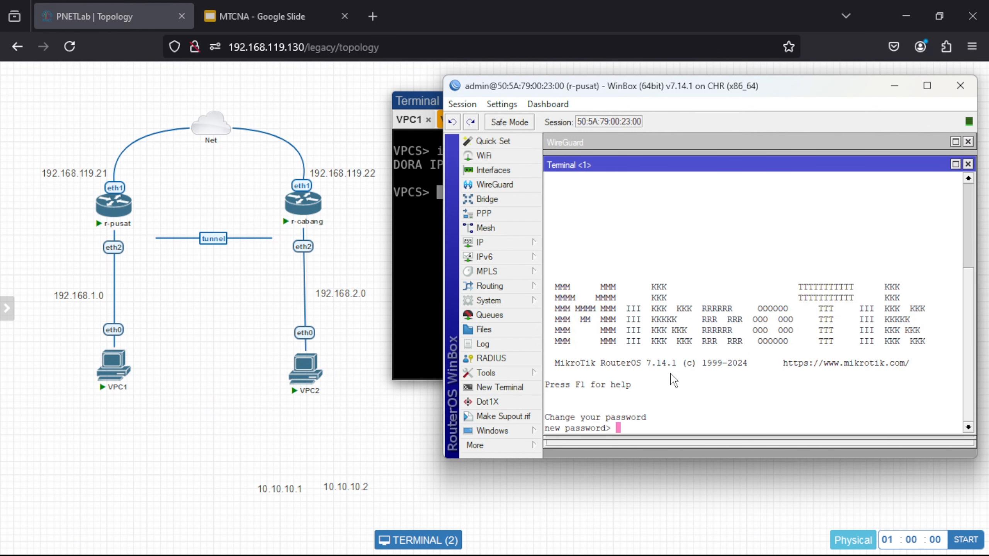
- Skip the password prompt and ping 10.10.10.2 from r-pusat, stopping after five replies
key(Return)
text(ping)
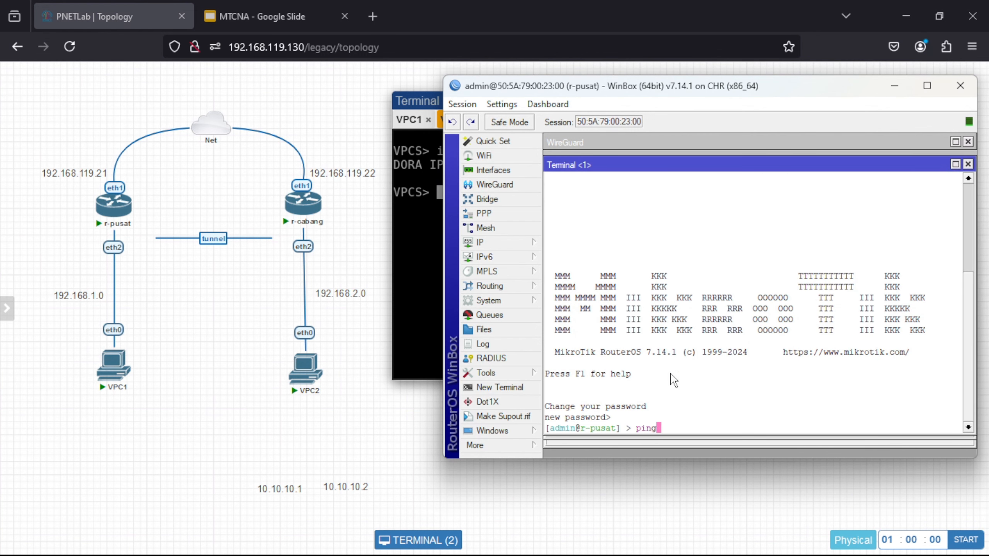
text( 10.10.10.2)
key(Return)
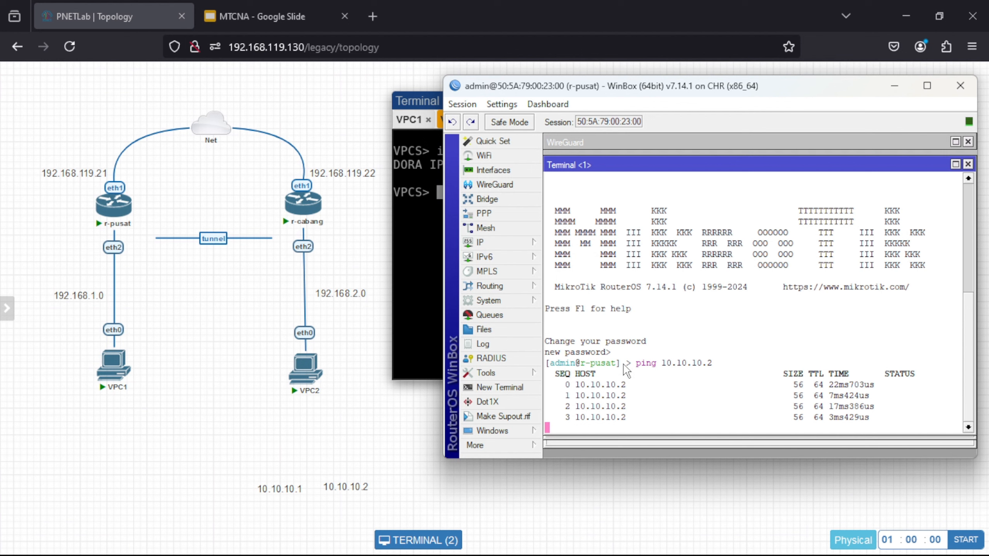
key(ctrl+c)
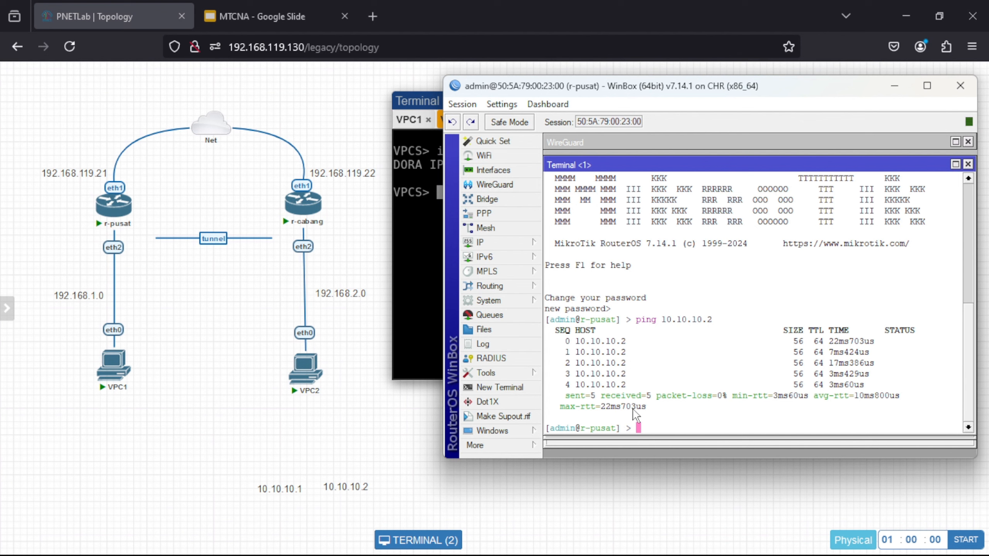
- Print r-pusat's routing table from the ip route command level
text(ip route p)
key(BackSpace)
key(Return)
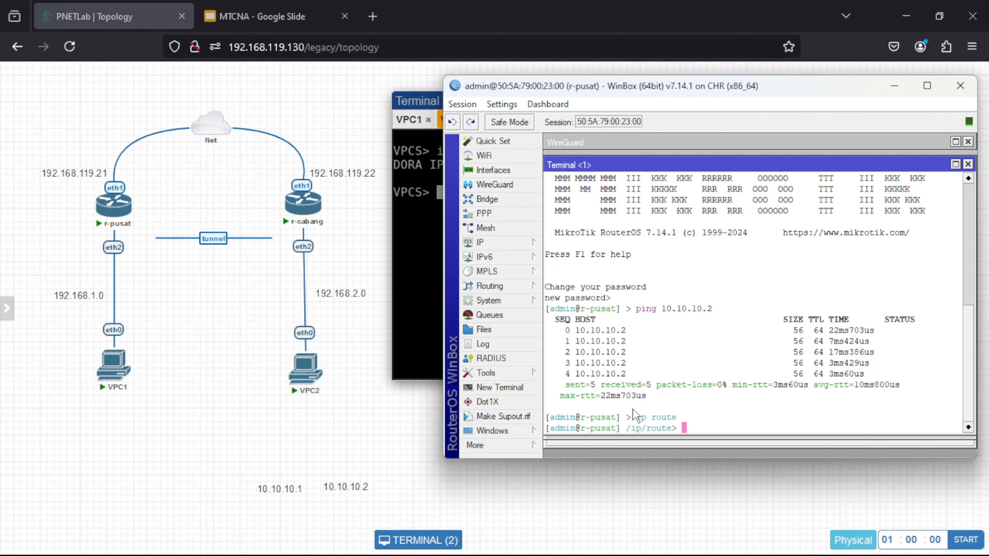
text(print)
key(Return)
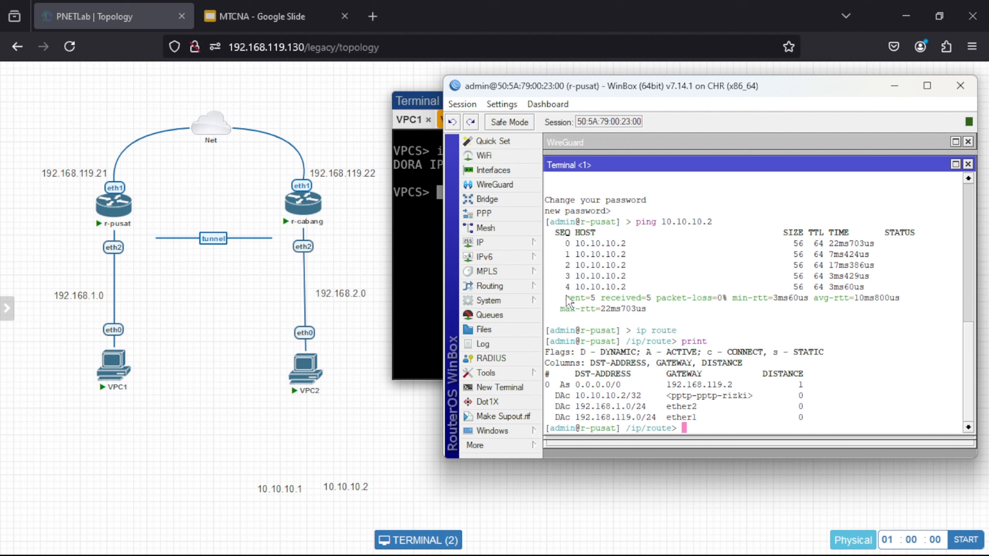
- Start a new static route on r-pusat with destination address 192.168.2.0
click(505, 240)
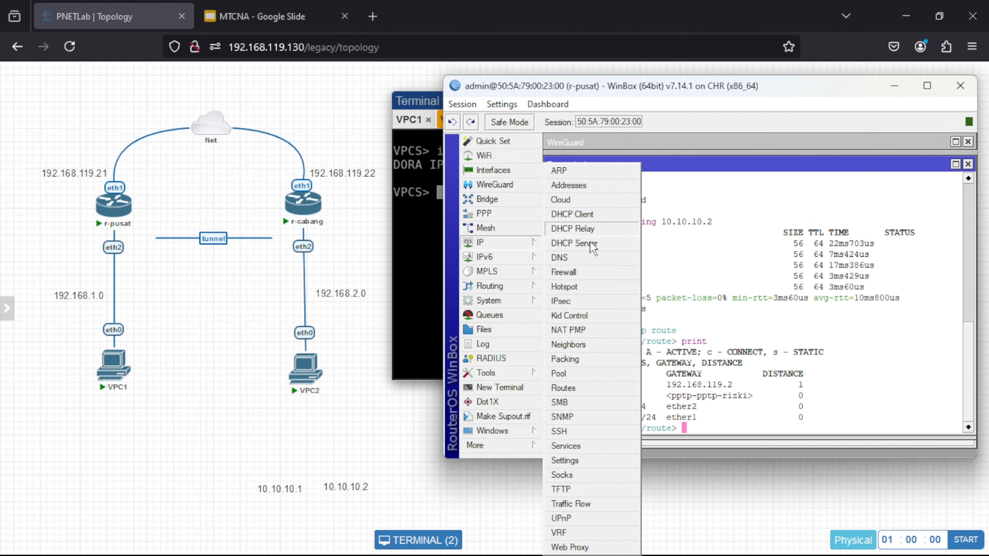
click(599, 387)
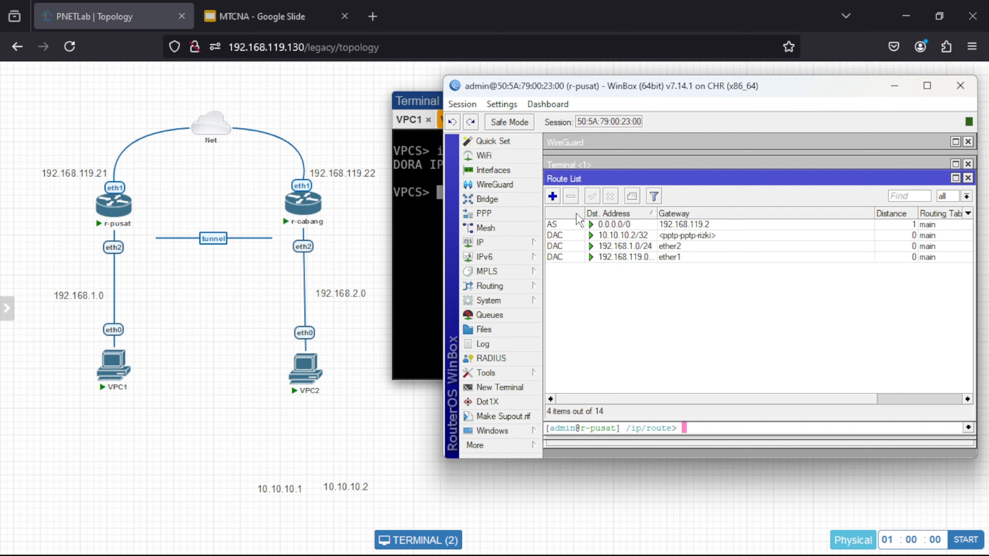
click(552, 196)
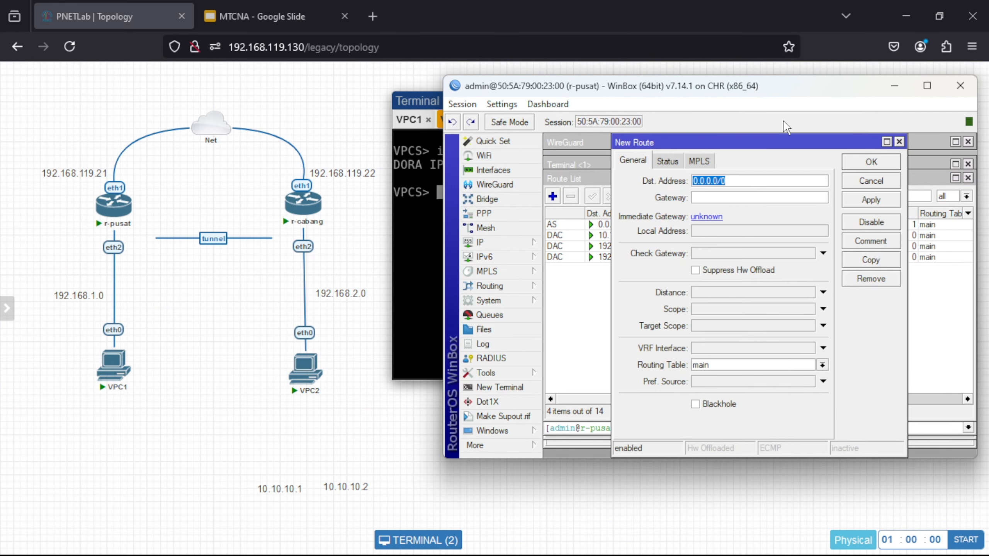
drag(773, 146, 738, 146)
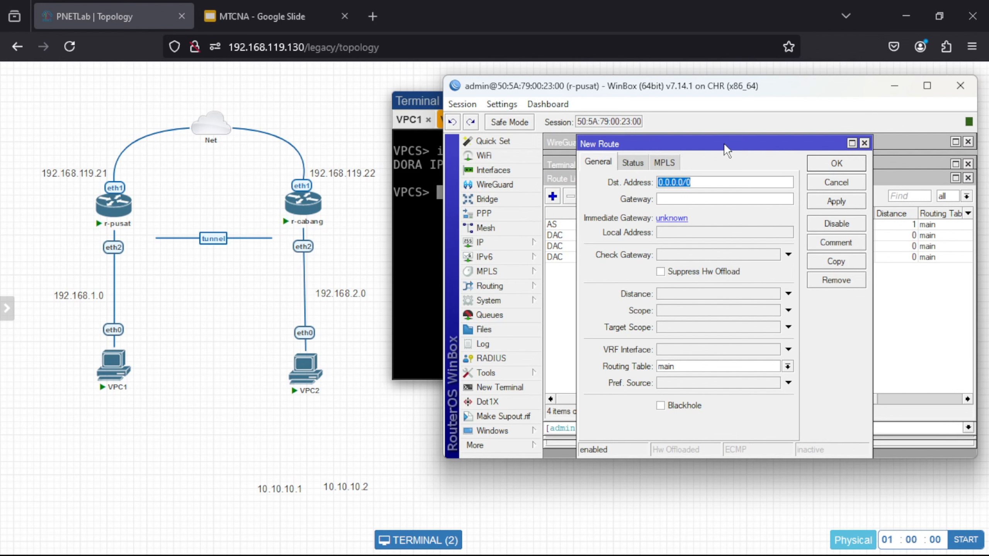
drag(723, 142, 771, 145)
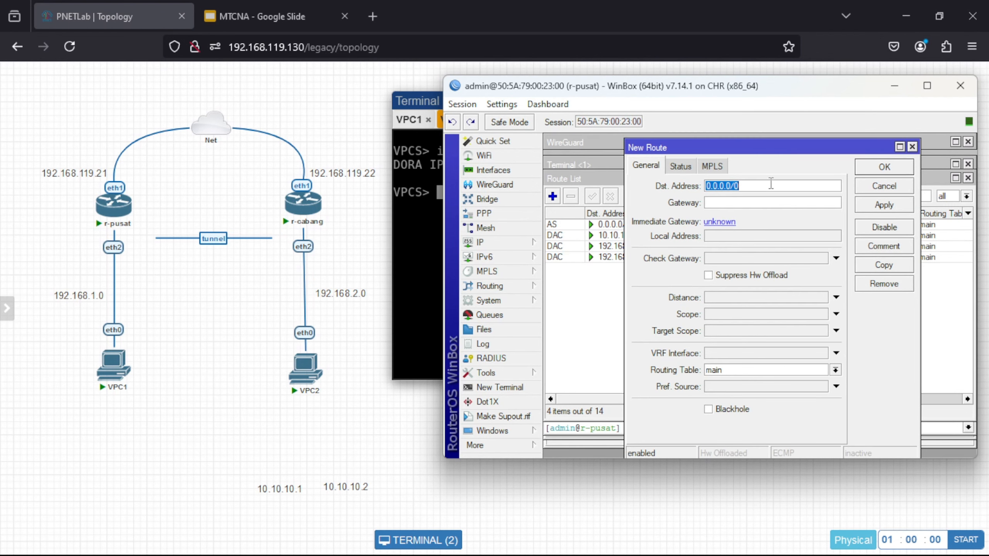
text(192.168.2.)
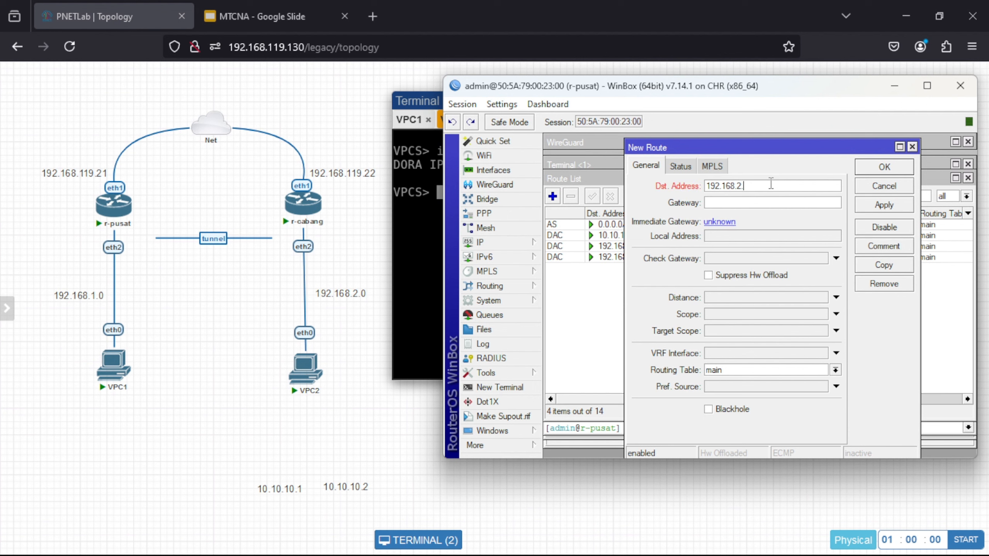
text(0)
- Place the 10.10.10.2 and 10.10.10.1 labels beside r-cabang and r-pusat, then return to r-pusat's WinBox
mouse_move(303, 369)
drag(365, 494, 270, 214)
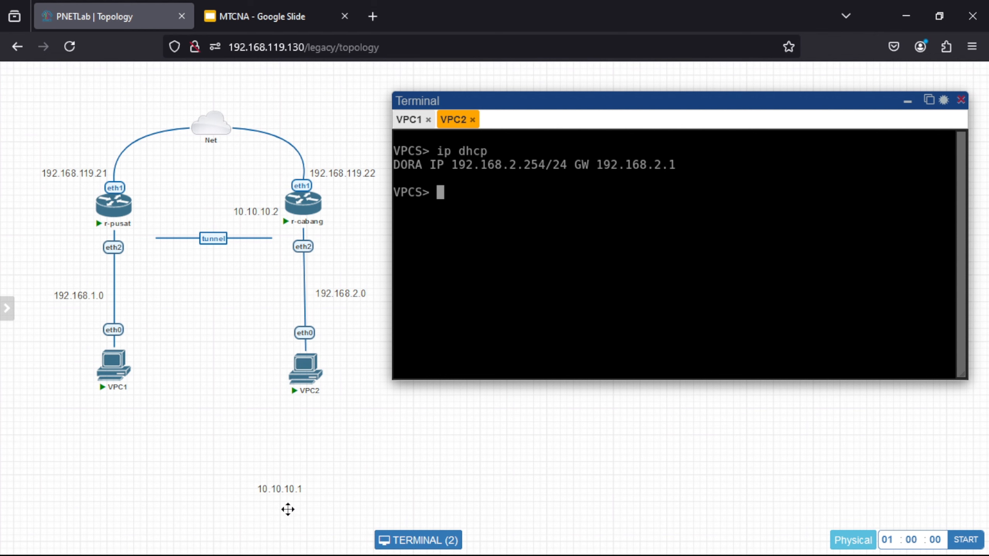
drag(284, 487, 175, 213)
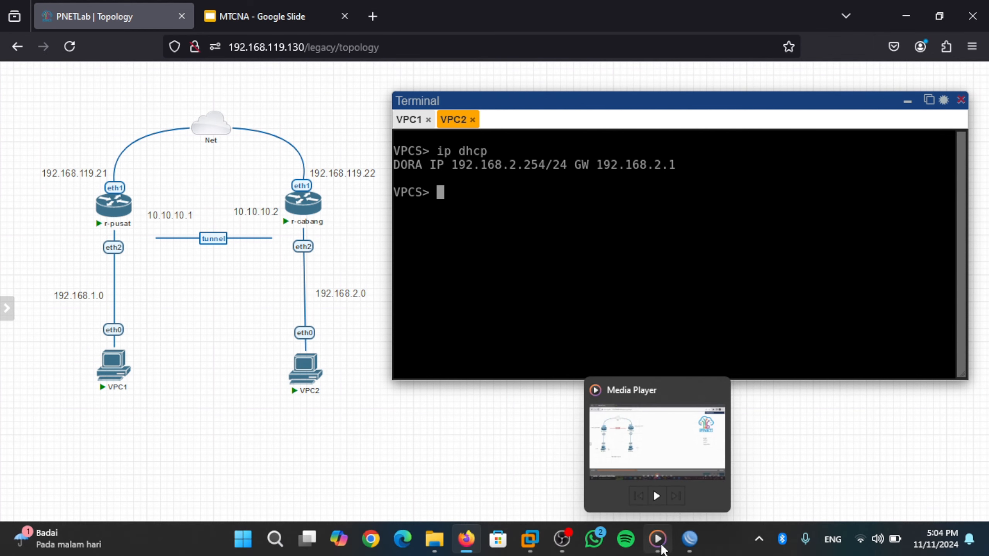
mouse_move(687, 551)
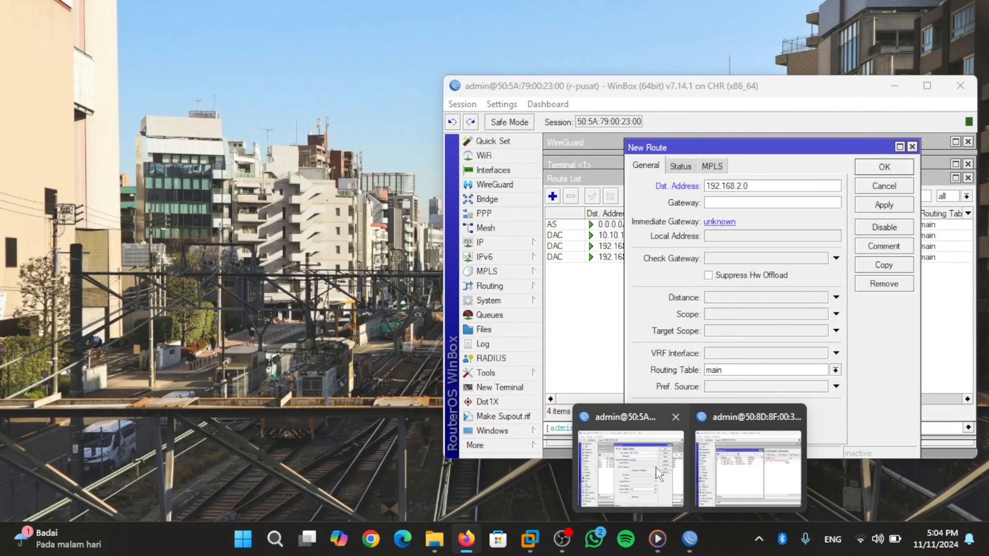
click(656, 467)
- Set the route's gateway to 10.10.10.2 and save the route to 192.168.2.0/24
click(728, 203)
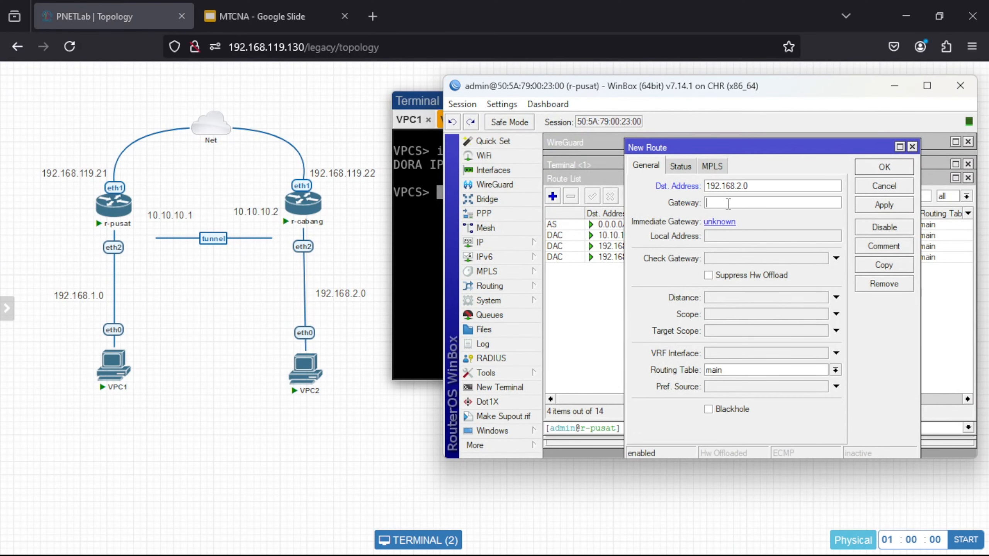
text(10.10.10.24)
click(892, 205)
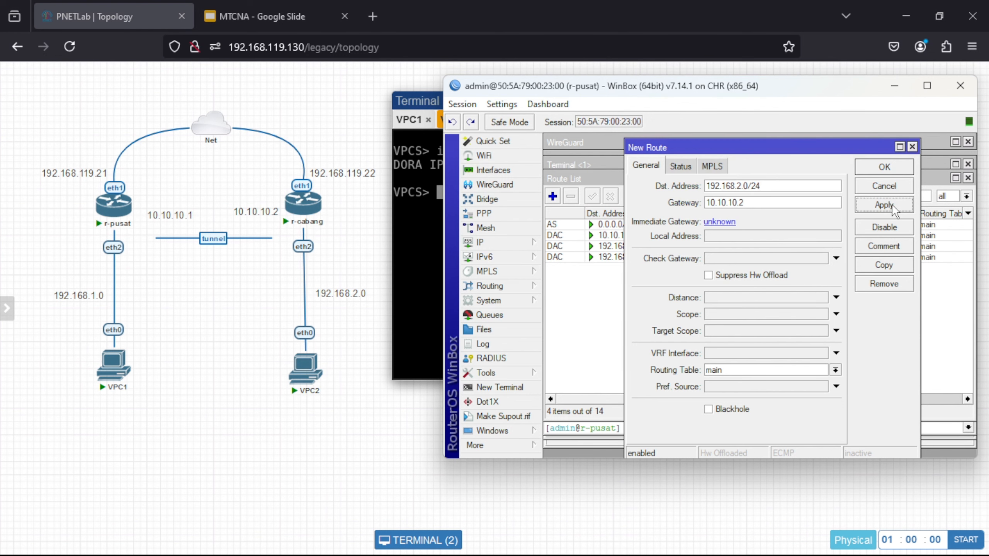
click(896, 162)
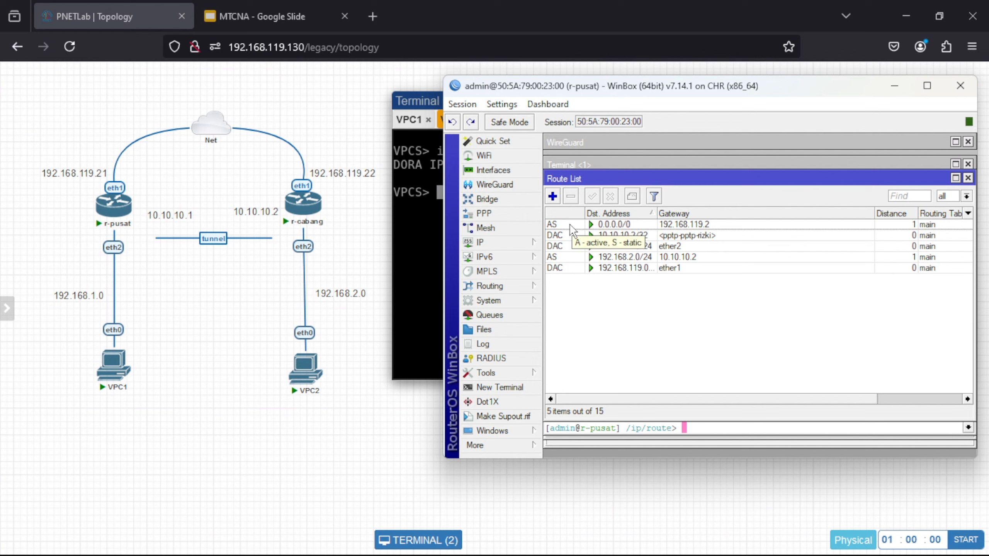
- On r-cabang, add a static route to 192.168.1.0/24 via gateway 10.10.10.1
mouse_move(676, 552)
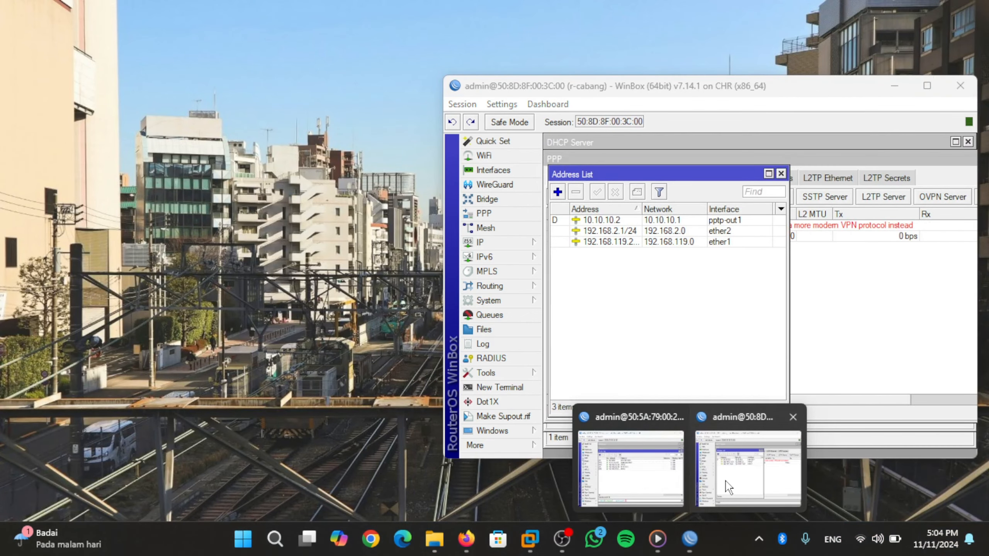
click(728, 487)
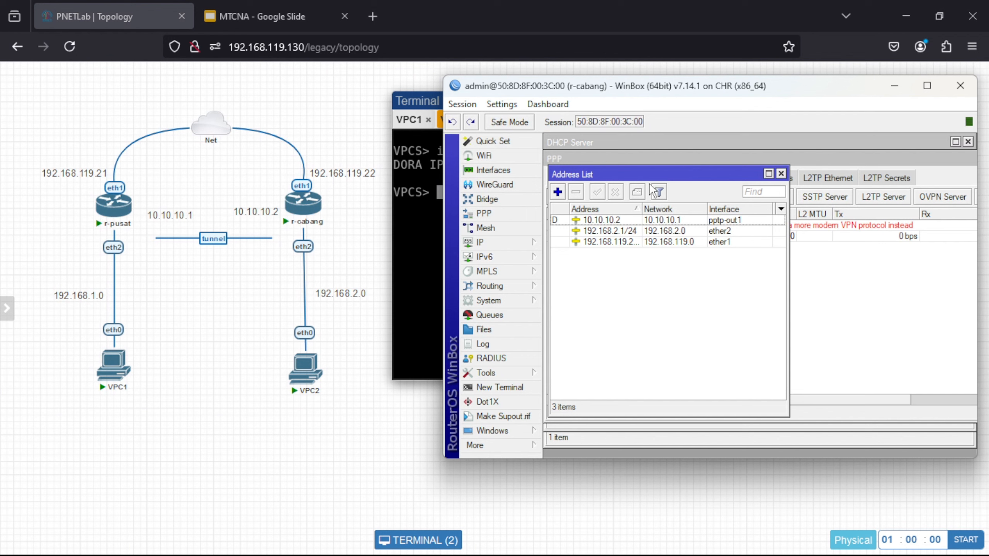
click(498, 240)
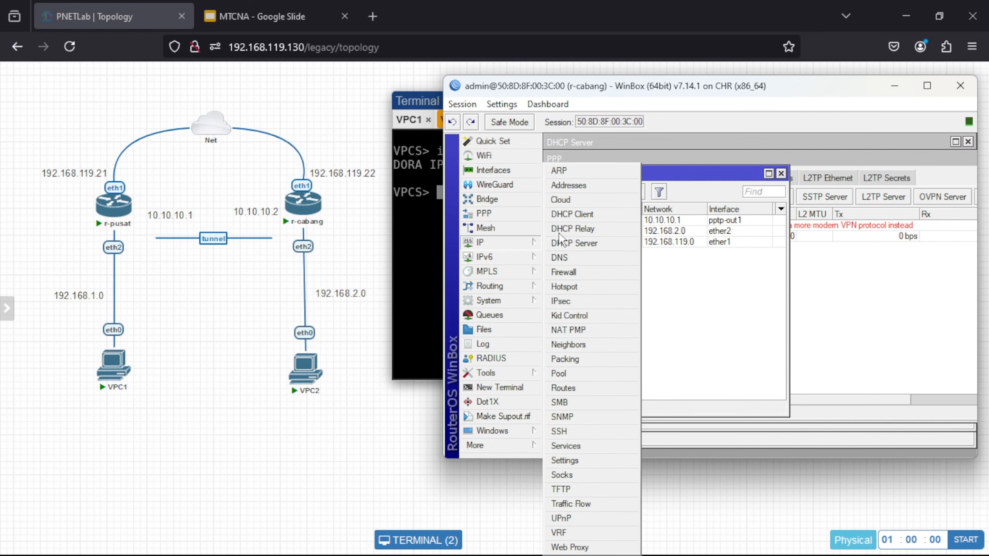
click(578, 389)
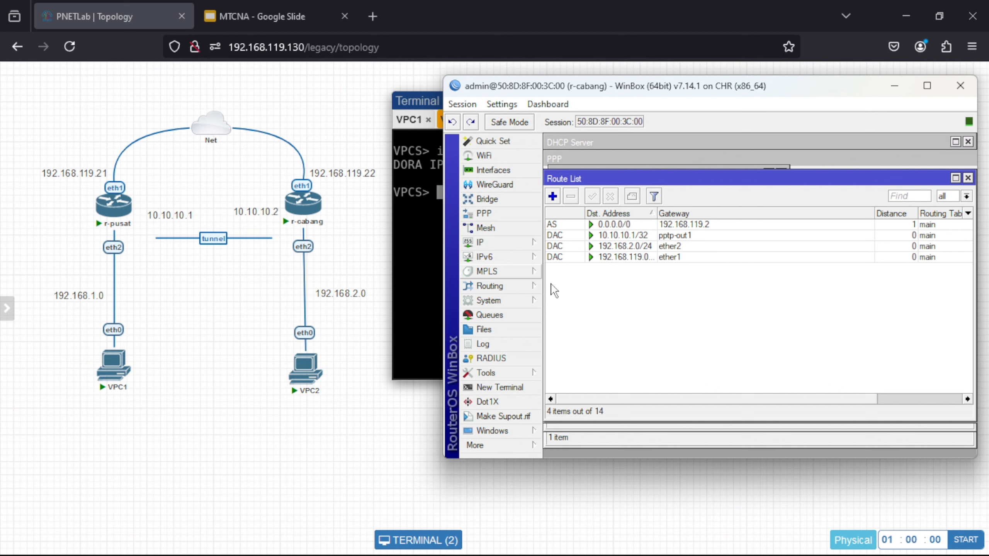
click(552, 196)
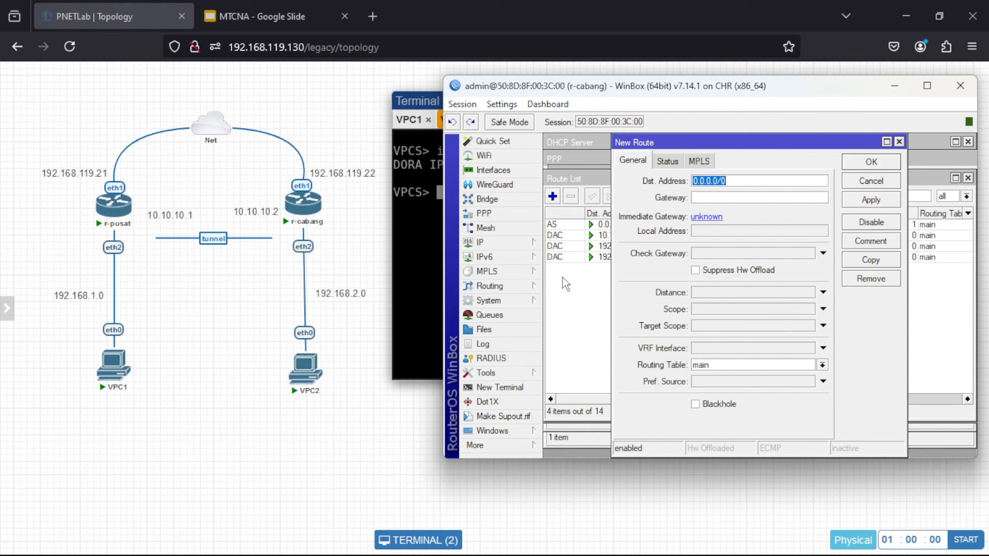
text(192.168.1.0/24)
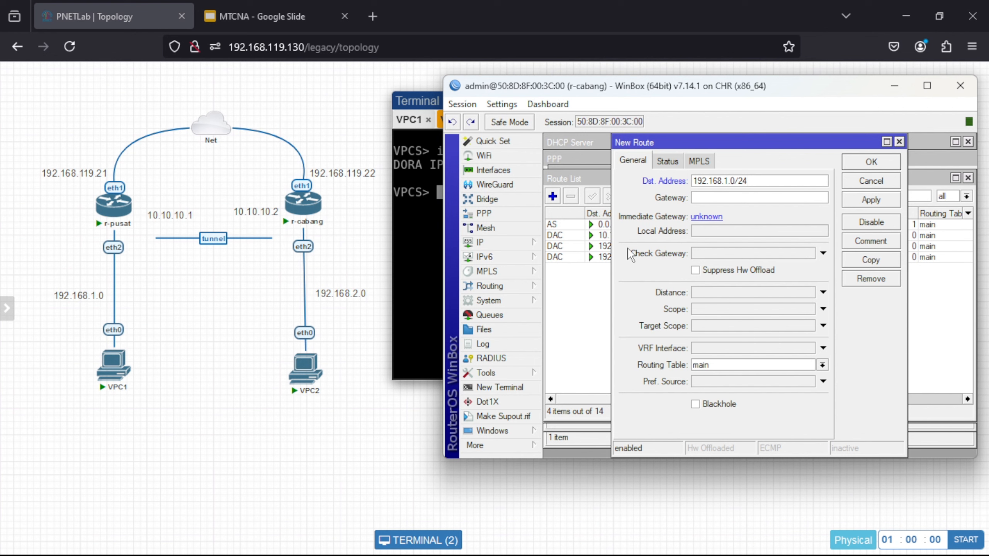
click(701, 196)
text(10.10.10.1)
click(853, 200)
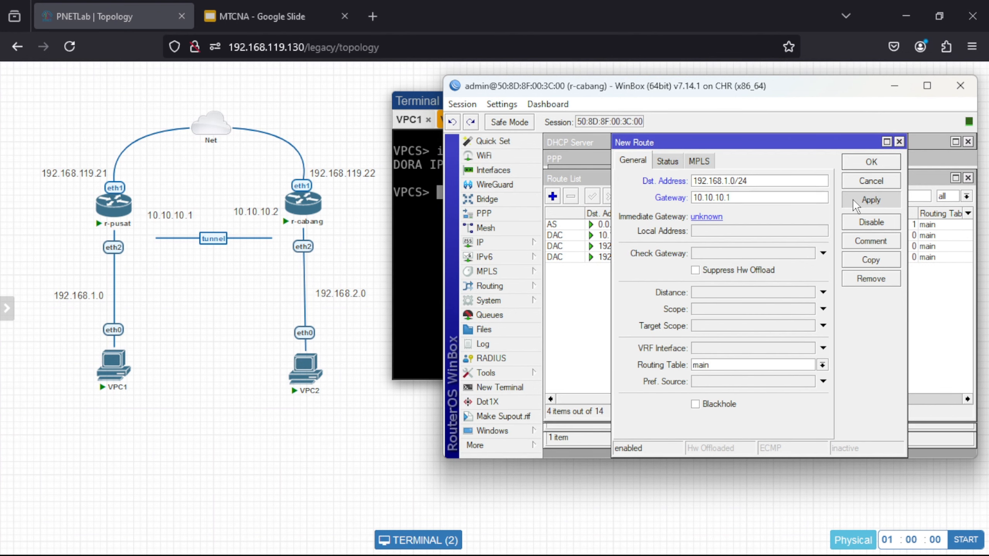
click(865, 165)
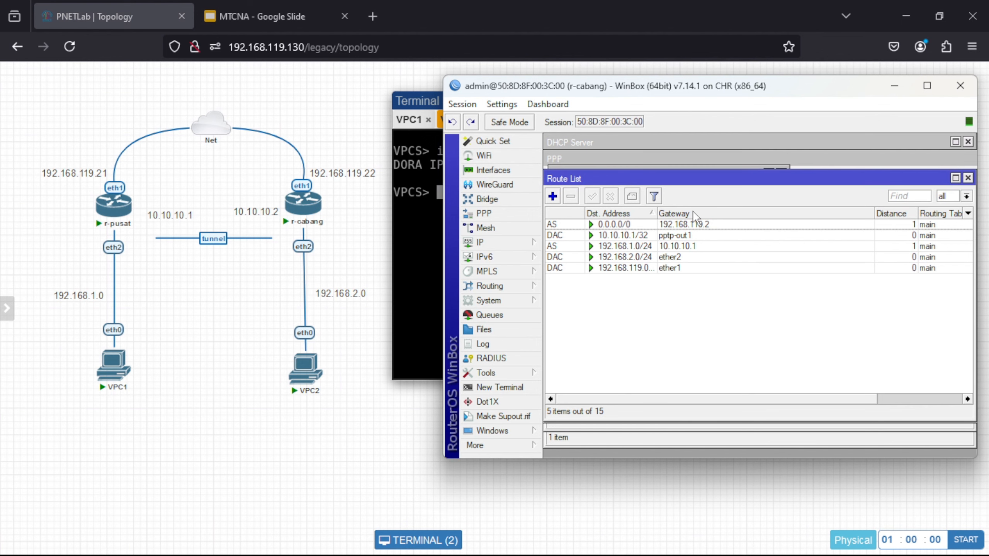
- From VPC1's console, ping VPC2 at 192.168.2.254 and stop after three replies
click(109, 376)
click(109, 376)
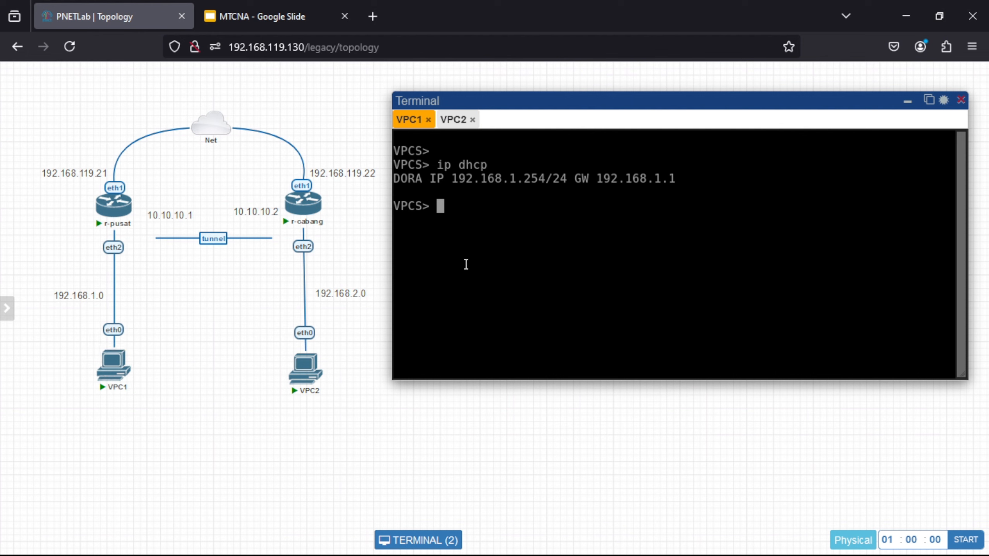
text(ping 192.)
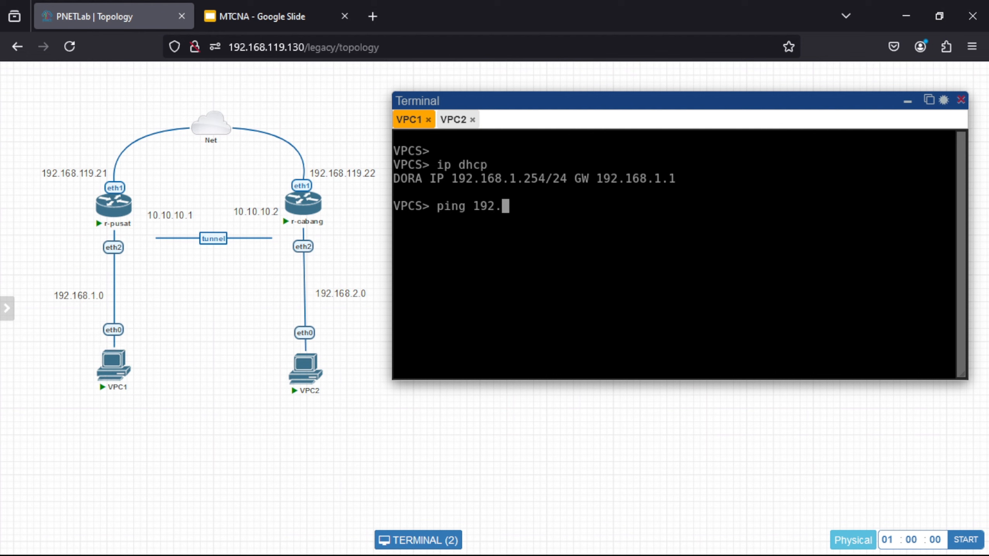
text(168.2.254)
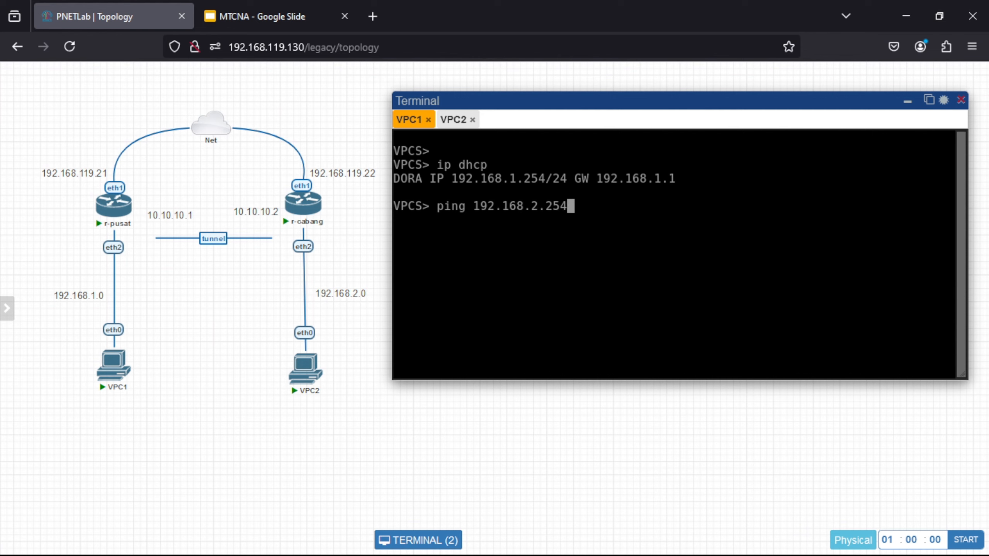
key(Return)
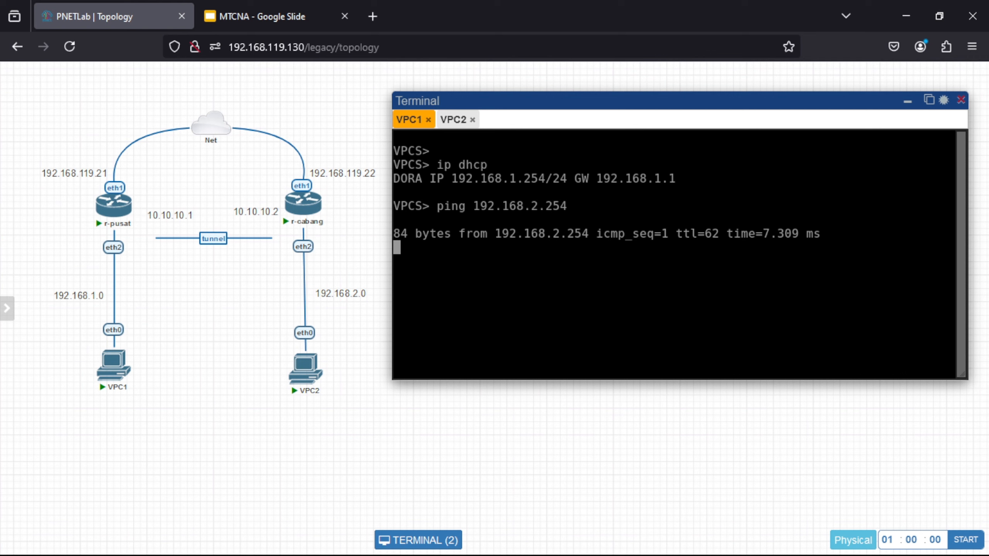
key(ctrl+c)
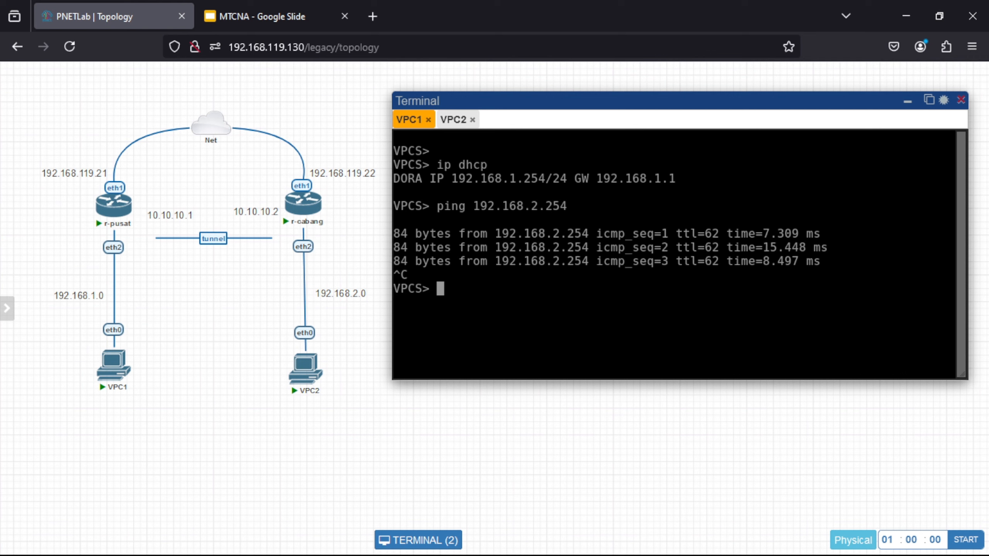
- From VPC2's console, ping VPC1 at 192.168.1.254 to confirm the tunnel works
click(458, 122)
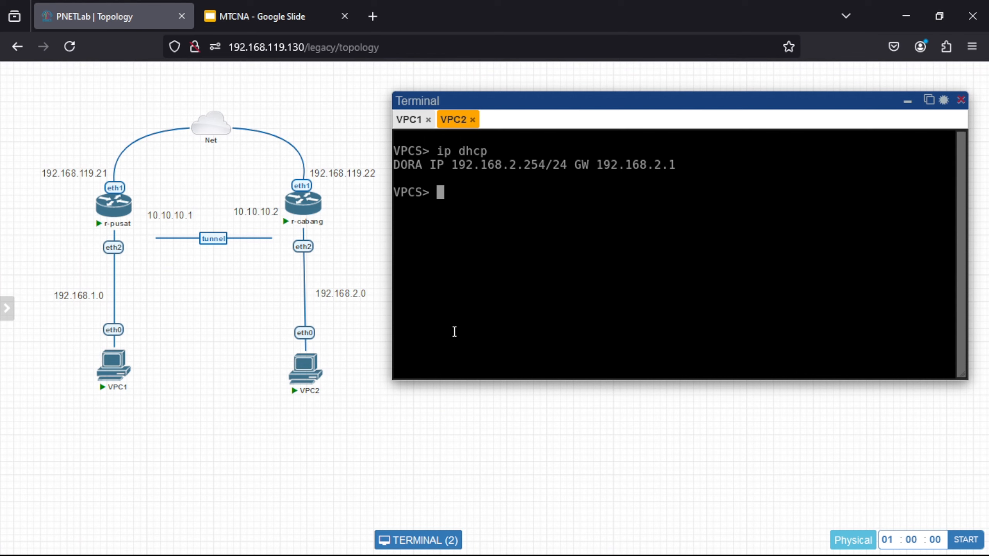
text(ping 19)
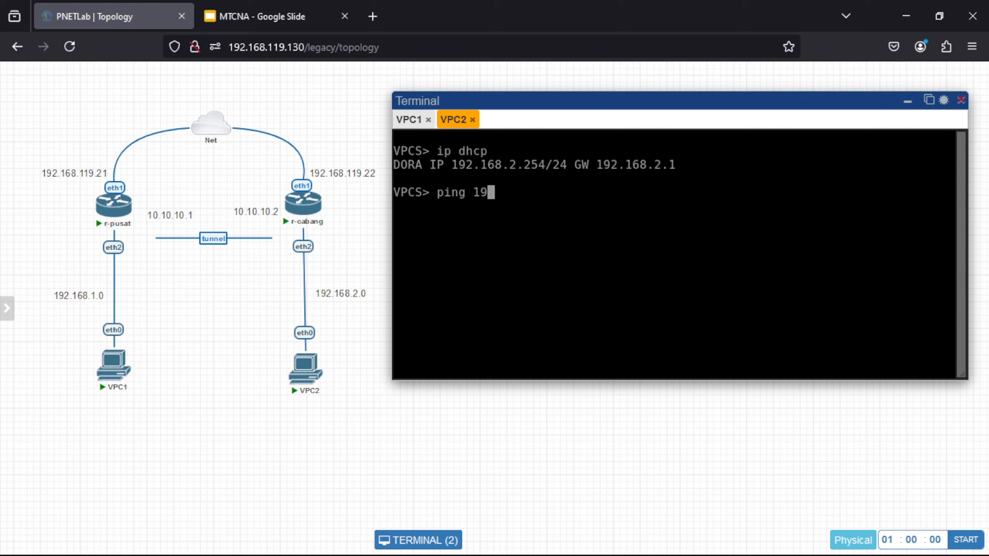
text(2.168.1.254)
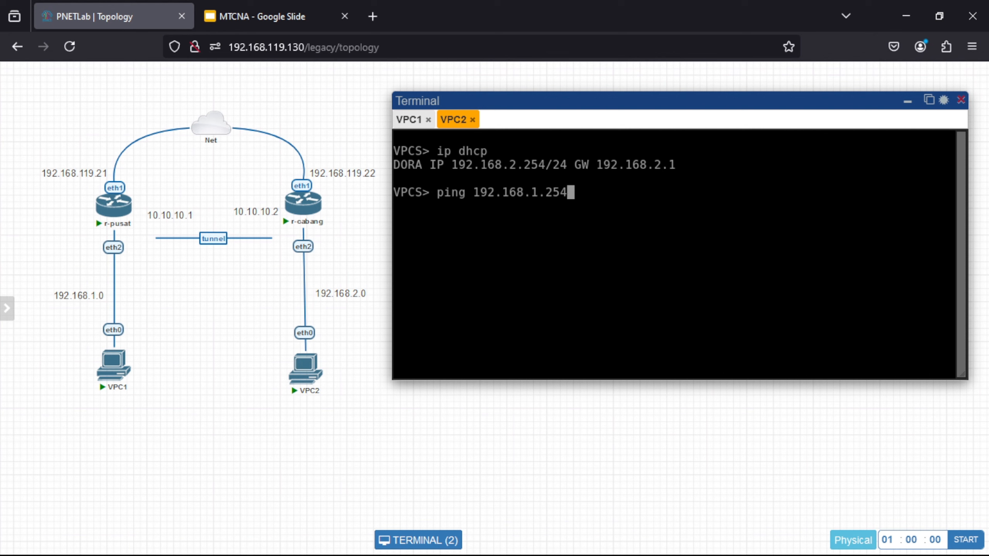
key(Return)
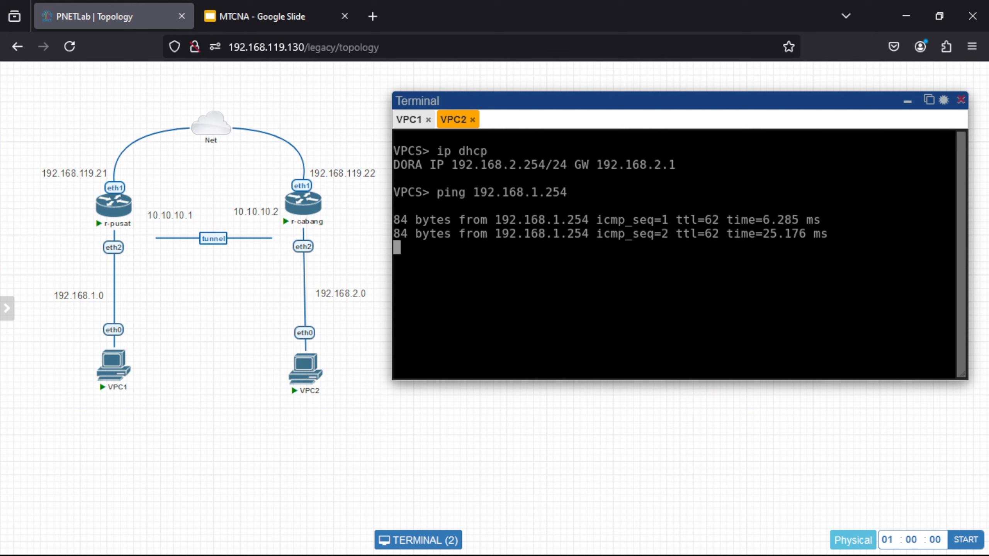
key(ctrl+c)
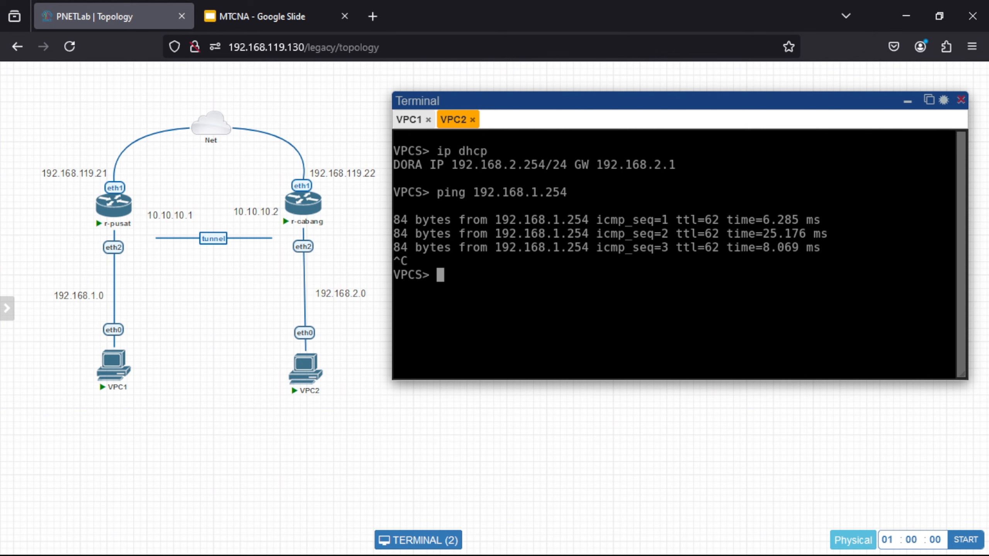
- Ping 8.8.8.8 and google.com from VPC2 to confirm internet access and DNS
text(ping 8.8.8.8)
key(Return)
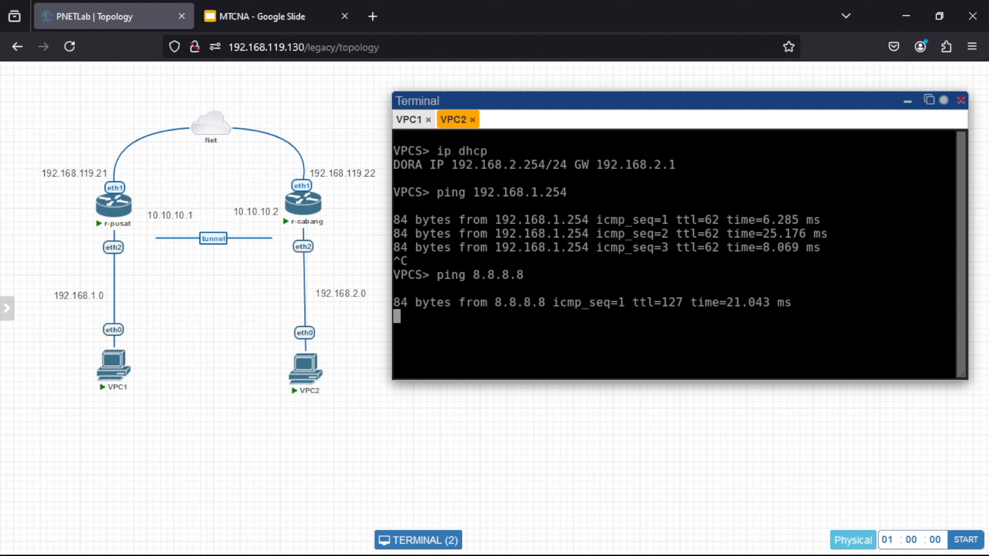
key(ctrl+c)
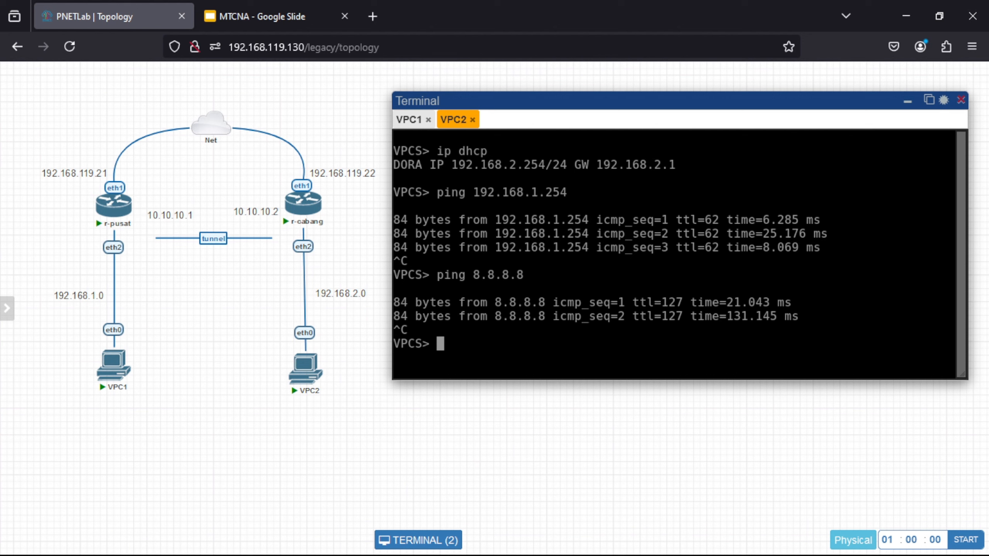
text(ping google.)
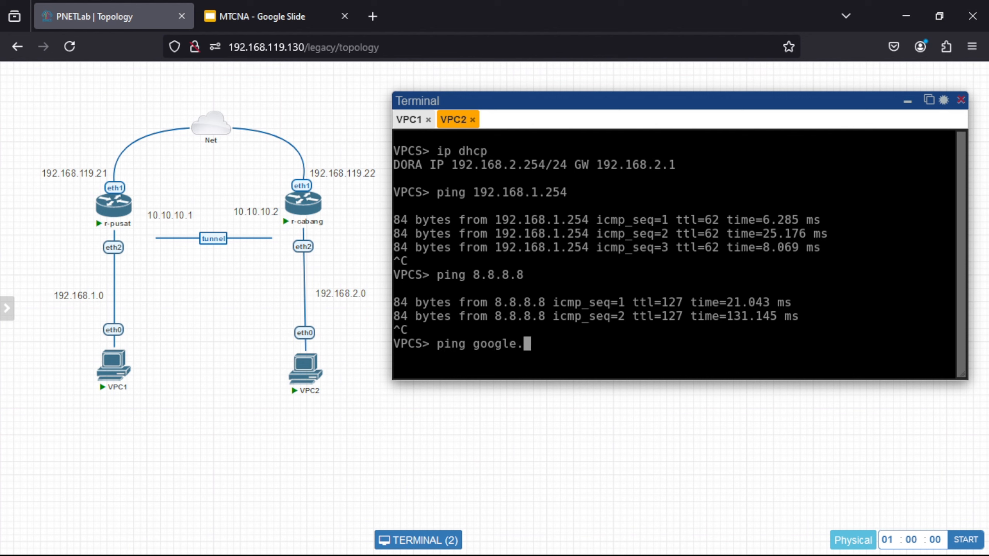
text(com)
key(Return)
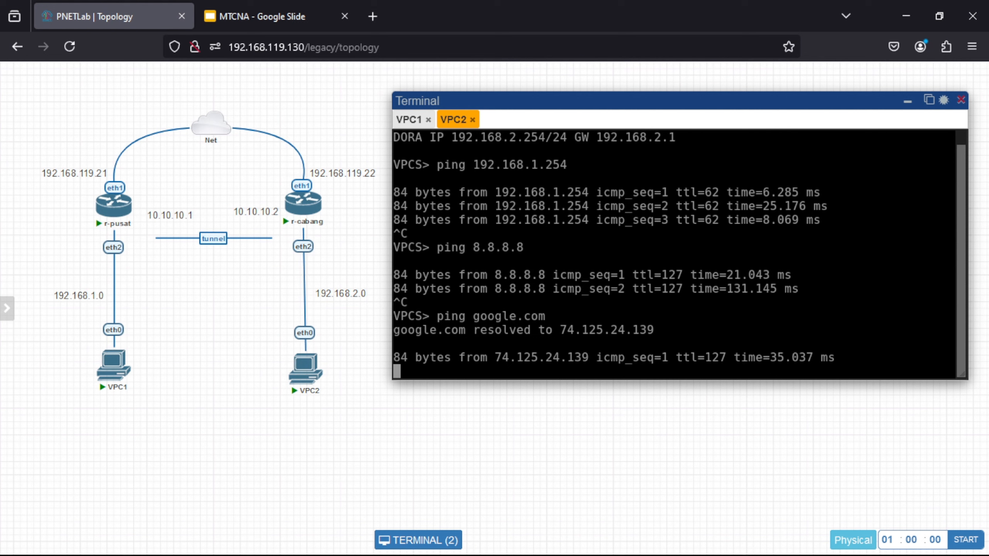